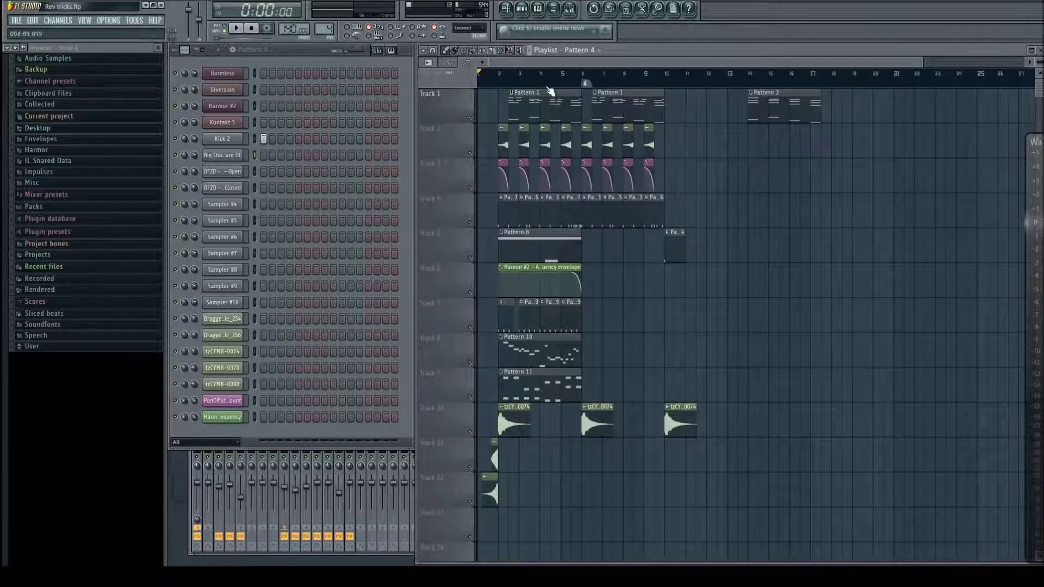
Play the full arrangement from the beginning through about bar 11, and stop playback.
{"action": "left_click_drag", "start_coordinate": [1034, 284], "coordinate": [1015, 283]}
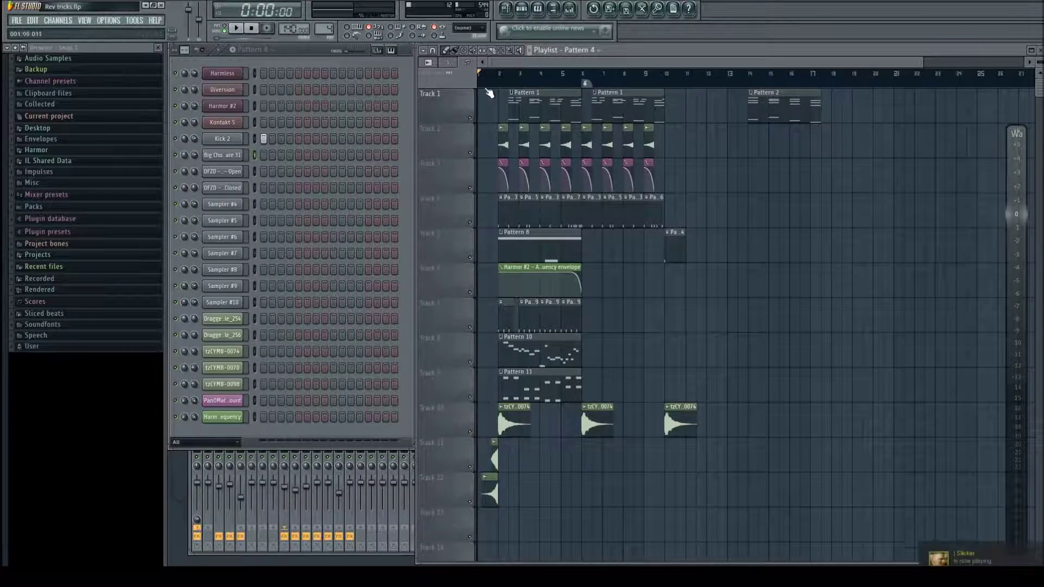
{"action": "key", "text": "space"}
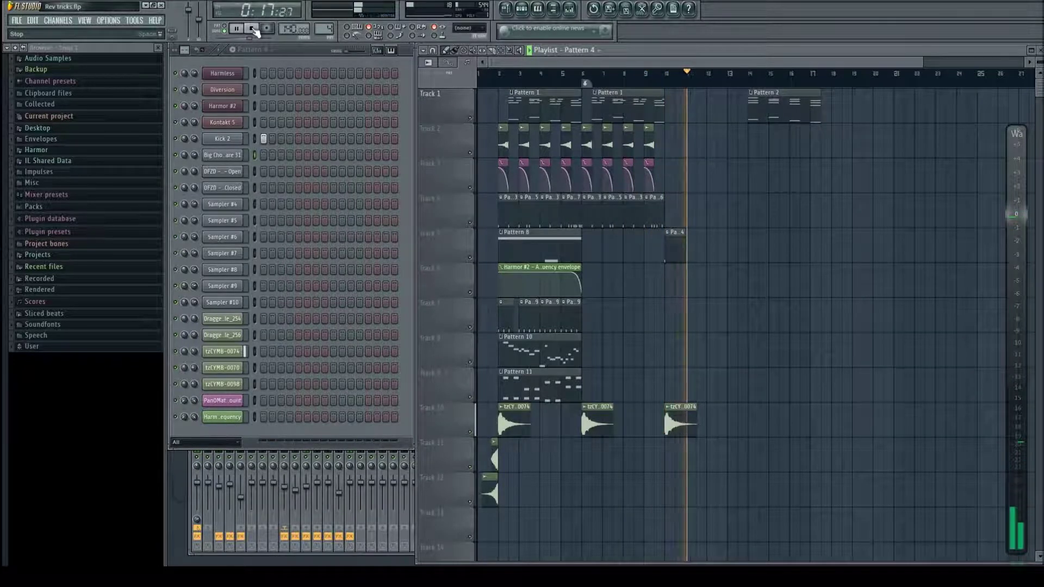
{"action": "left_click", "coordinate": [251, 29]}
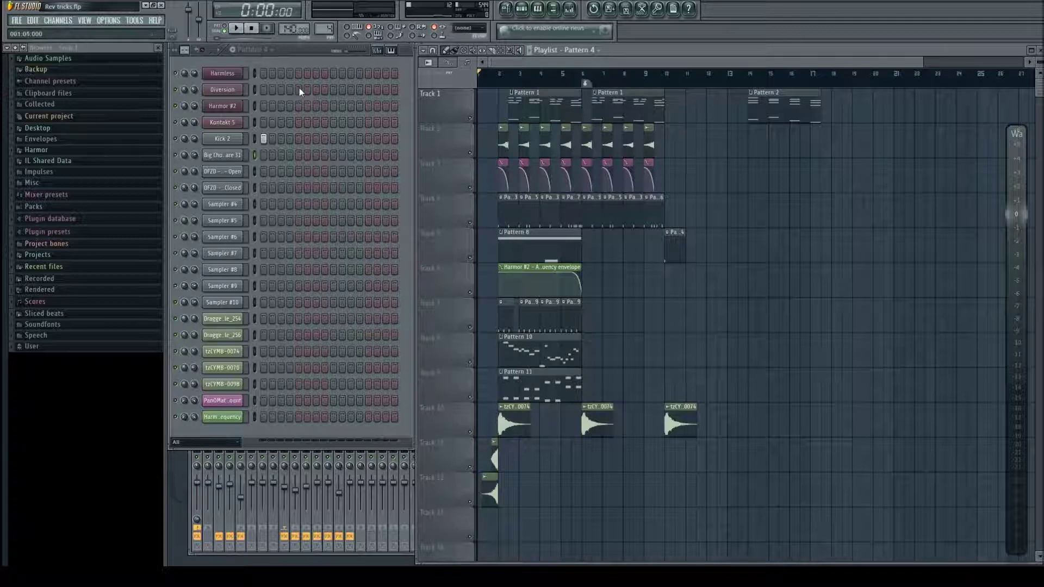
Solo Track 2 in the playlist, play the arrangement to hear it alone, and stop playback.
{"action": "left_click", "coordinate": [301, 51]}
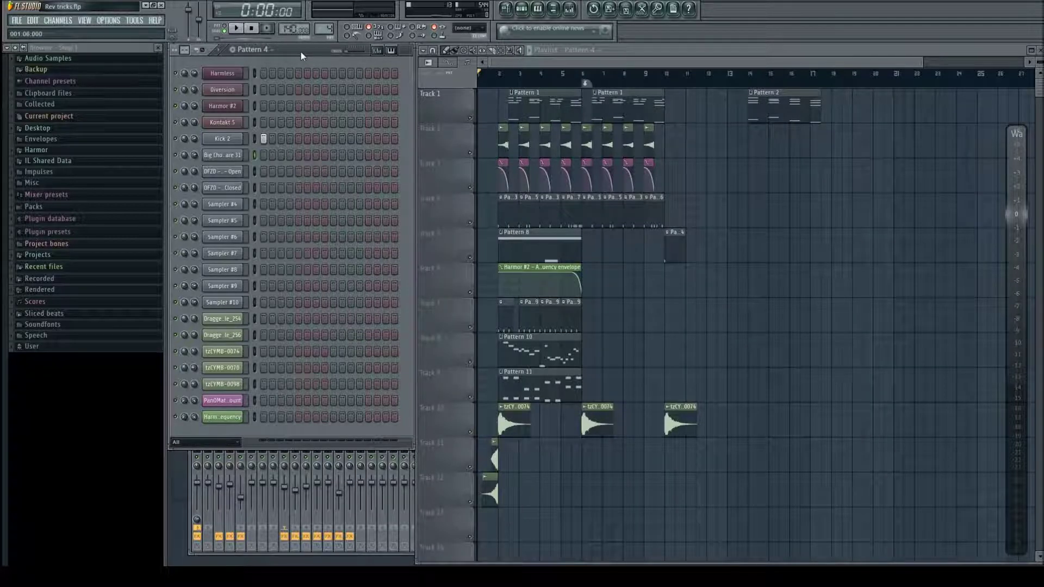
{"action": "right_click", "coordinate": [471, 154]}
{"action": "key", "text": "space"}
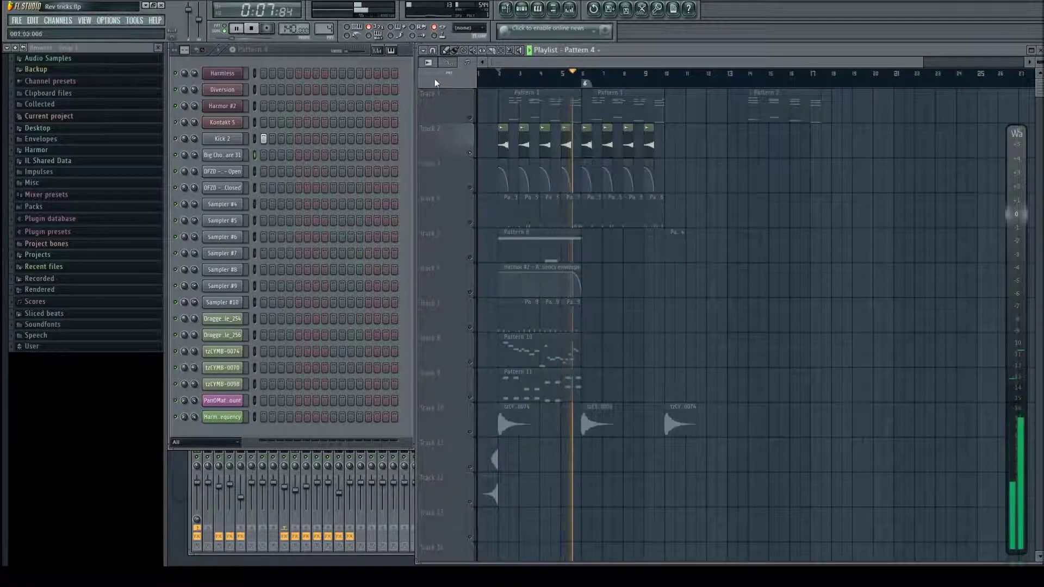
{"action": "left_click", "coordinate": [251, 29]}
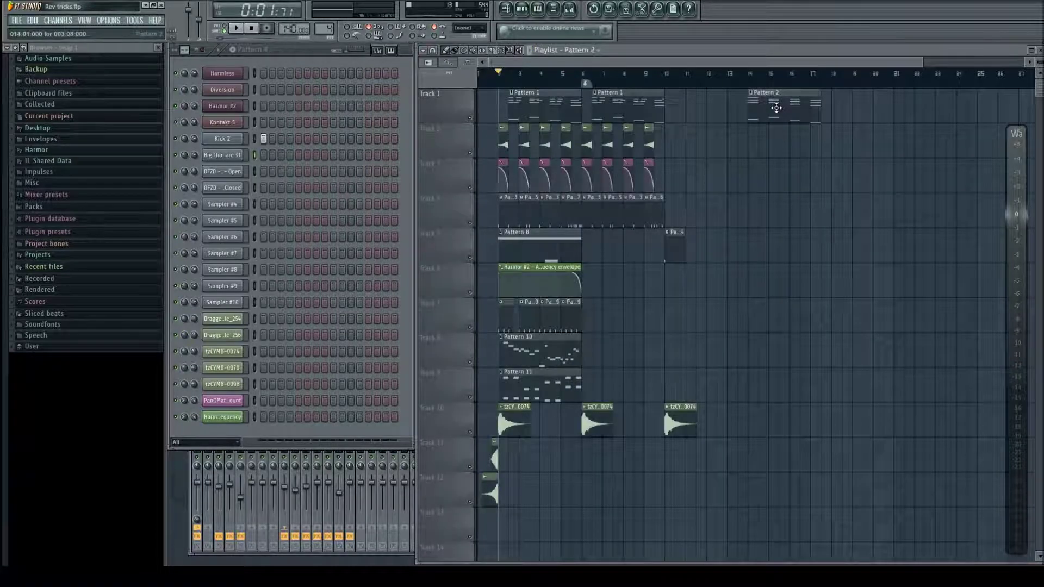
Open Pattern 2's and Pattern 1's Kontakt 5 notes in the piano roll, keeping the playlist clips in view, to compare them.
{"action": "double_click", "coordinate": [776, 108]}
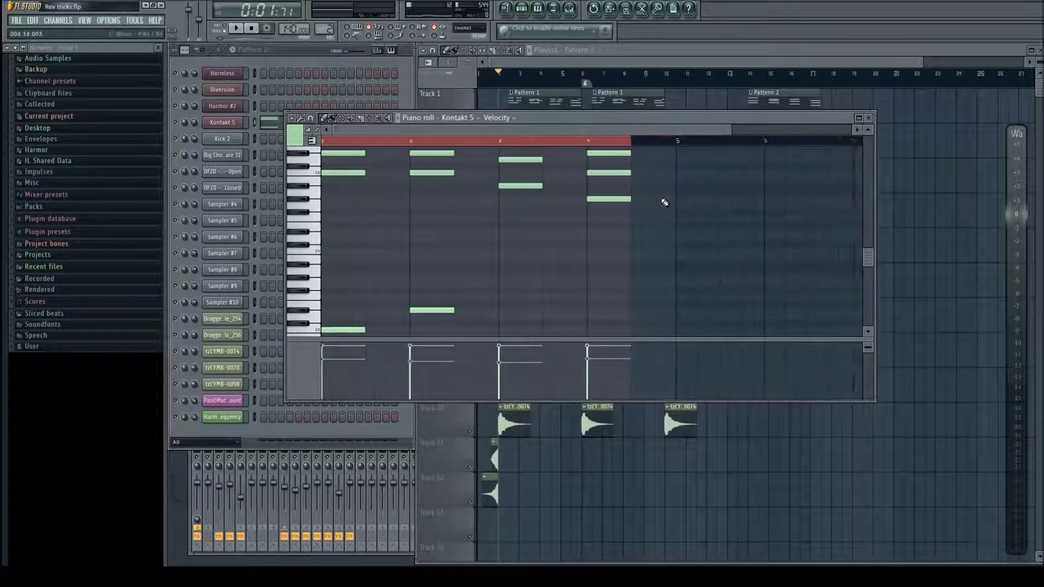
{"action": "left_click_drag", "start_coordinate": [582, 118], "coordinate": [632, 234]}
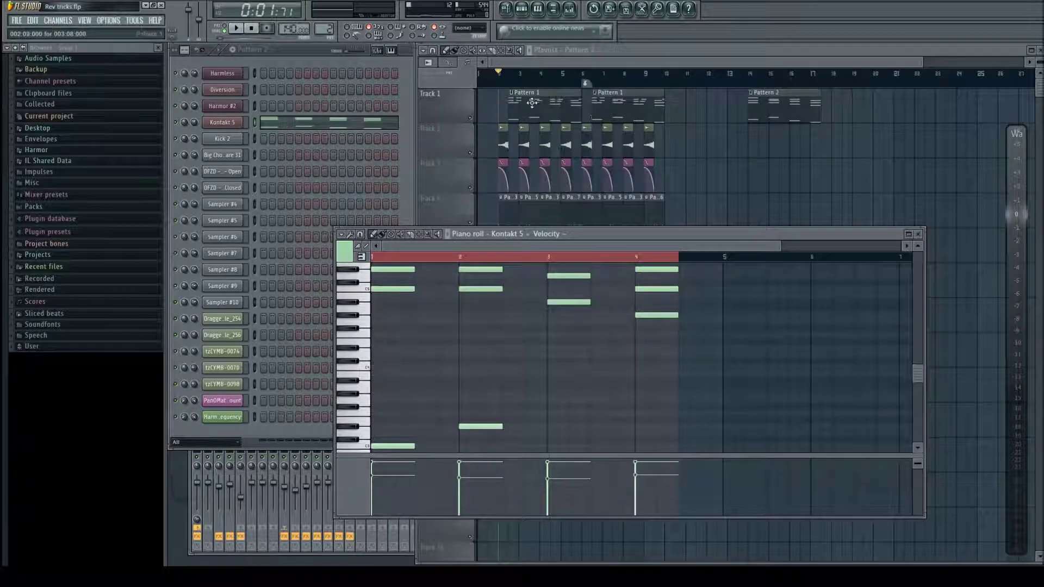
{"action": "double_click", "coordinate": [550, 102]}
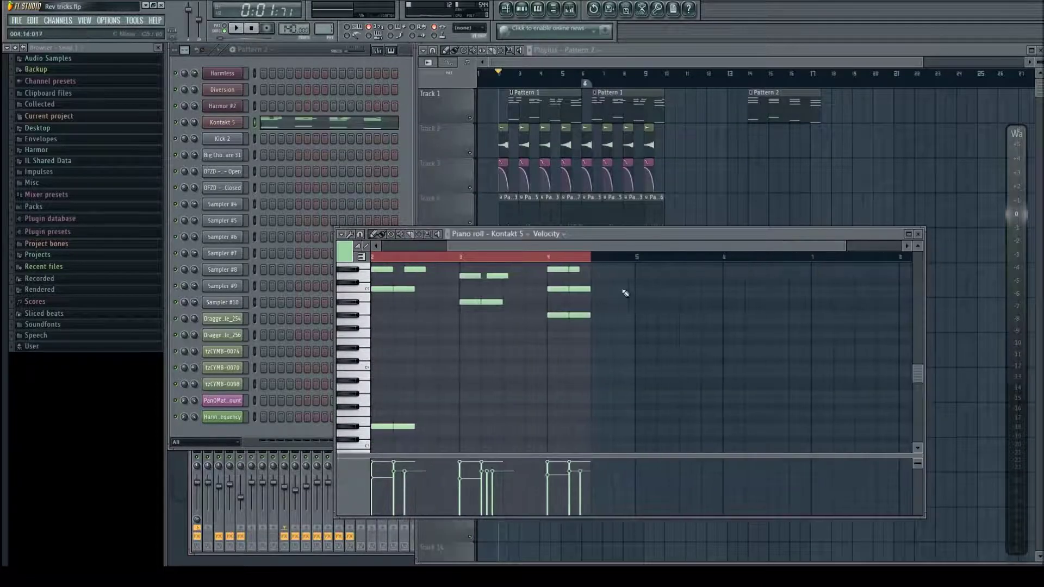
{"action": "scroll", "coordinate": [626, 294], "scroll_direction": "up", "scroll_amount": 2}
{"action": "scroll", "coordinate": [660, 302], "scroll_direction": "down", "scroll_amount": 5}
{"action": "scroll", "coordinate": [662, 304], "scroll_direction": "up", "scroll_amount": 4}
{"action": "scroll", "coordinate": [659, 302], "scroll_direction": "up", "scroll_amount": 4}
{"action": "scroll", "coordinate": [661, 302], "scroll_direction": "down", "scroll_amount": 3}
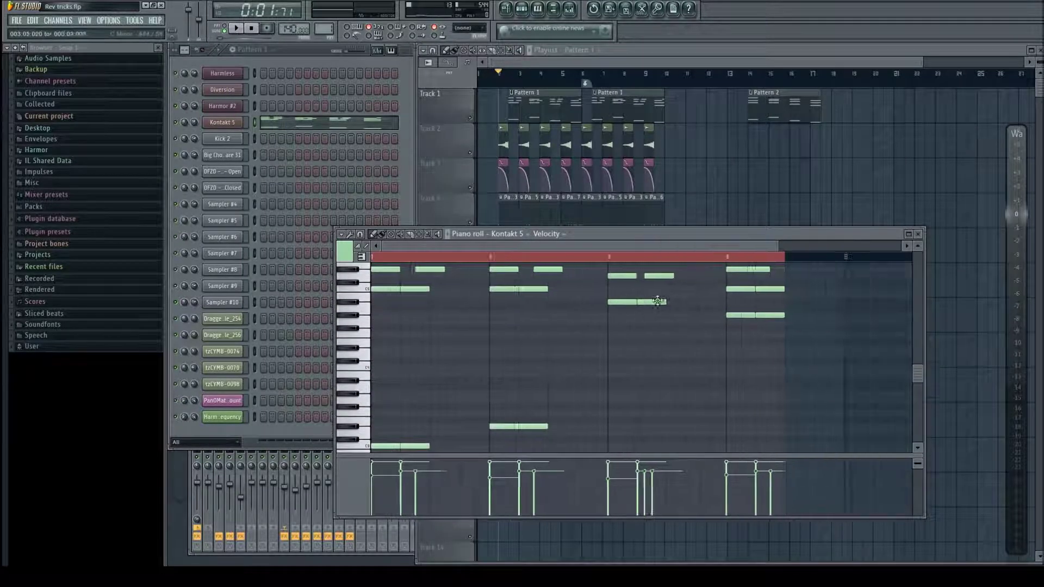
Maximize Pattern 1's piano roll and select the opening chord of each of its four bars in turn.
{"action": "double_click", "coordinate": [617, 233]}
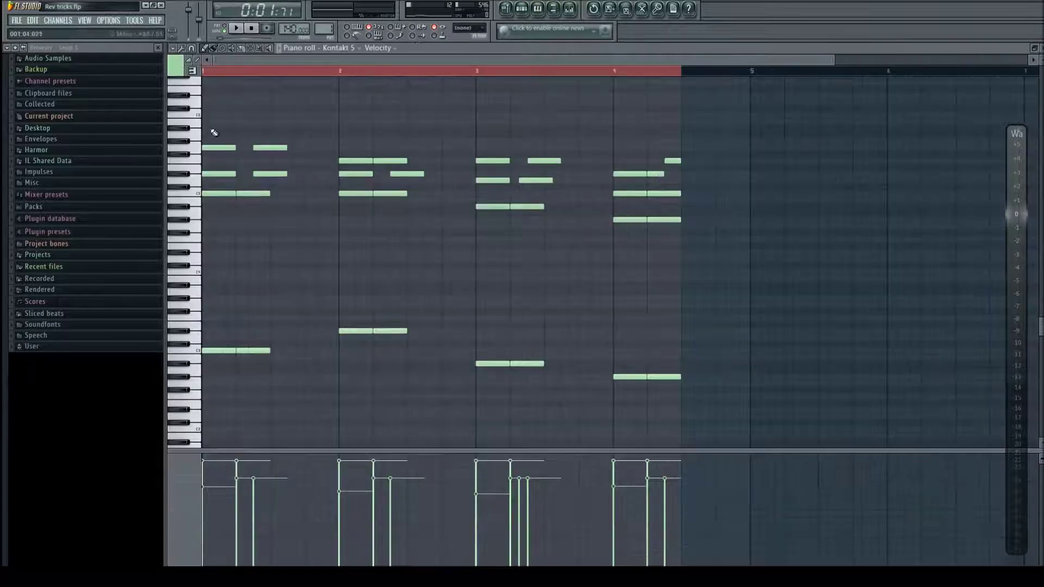
{"action": "key", "text": "space"}
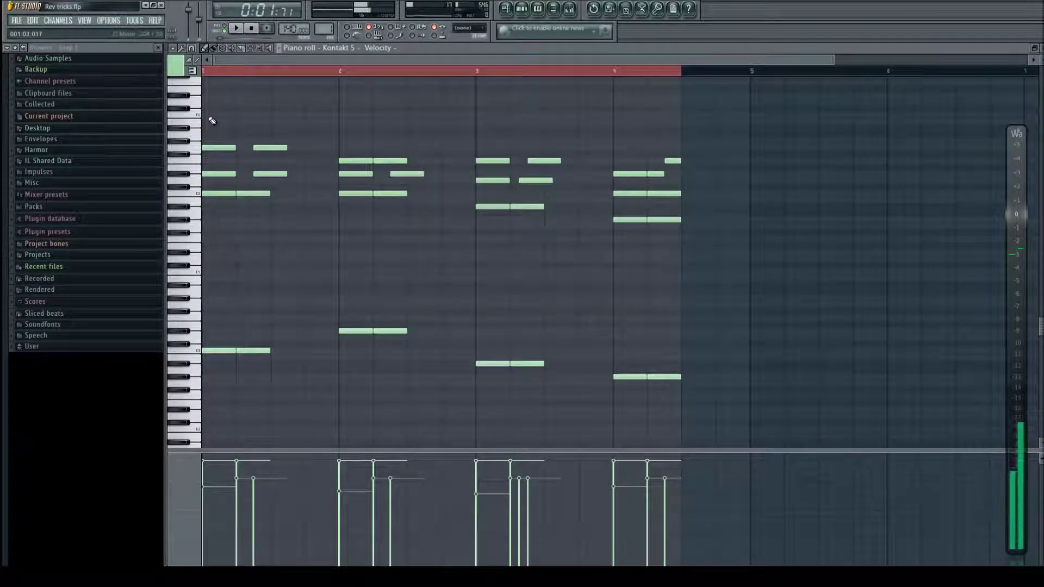
{"action": "left_click_drag", "start_coordinate": [215, 127], "coordinate": [221, 373]}
{"action": "left_click_drag", "start_coordinate": [350, 138], "coordinate": [353, 340]}
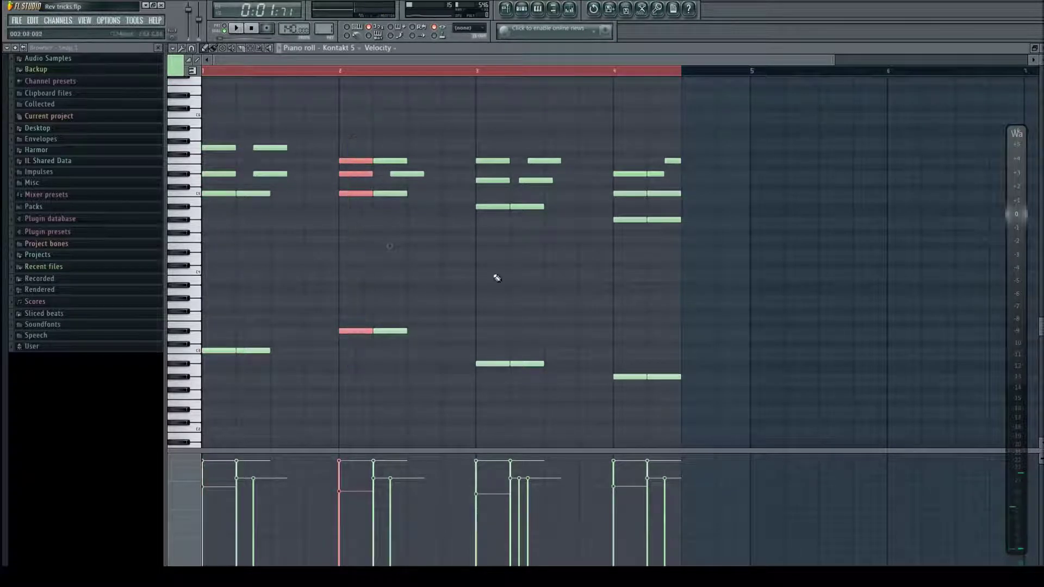
{"action": "left_click_drag", "start_coordinate": [494, 157], "coordinate": [506, 381]}
{"action": "left_click_drag", "start_coordinate": [637, 158], "coordinate": [613, 387]}
Examine Pattern 2's chord notes in the maximized piano roll, restore the window size and close the piano roll.
{"action": "double_click", "coordinate": [814, 51]}
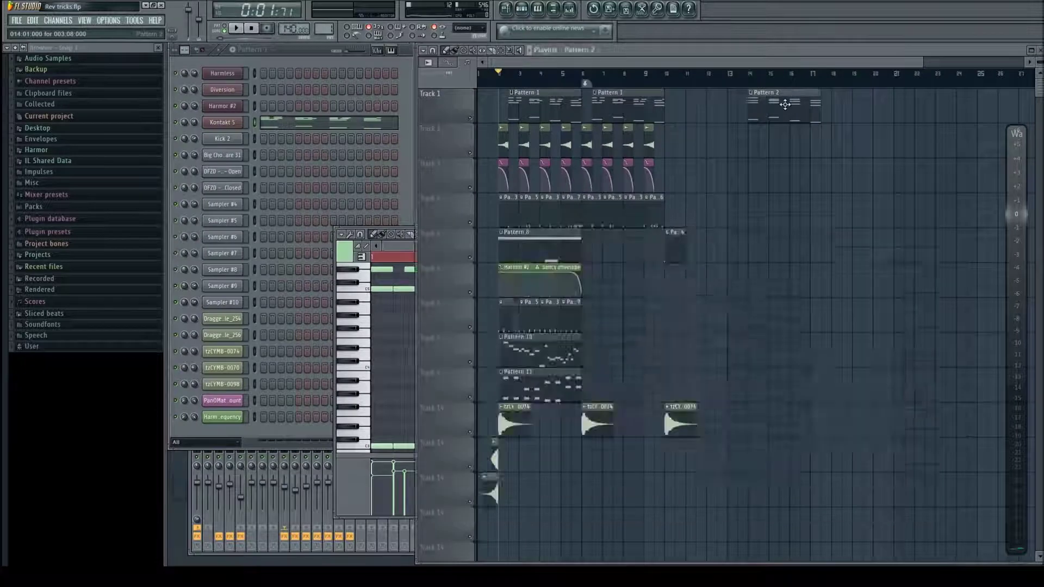
{"action": "double_click", "coordinate": [648, 237]}
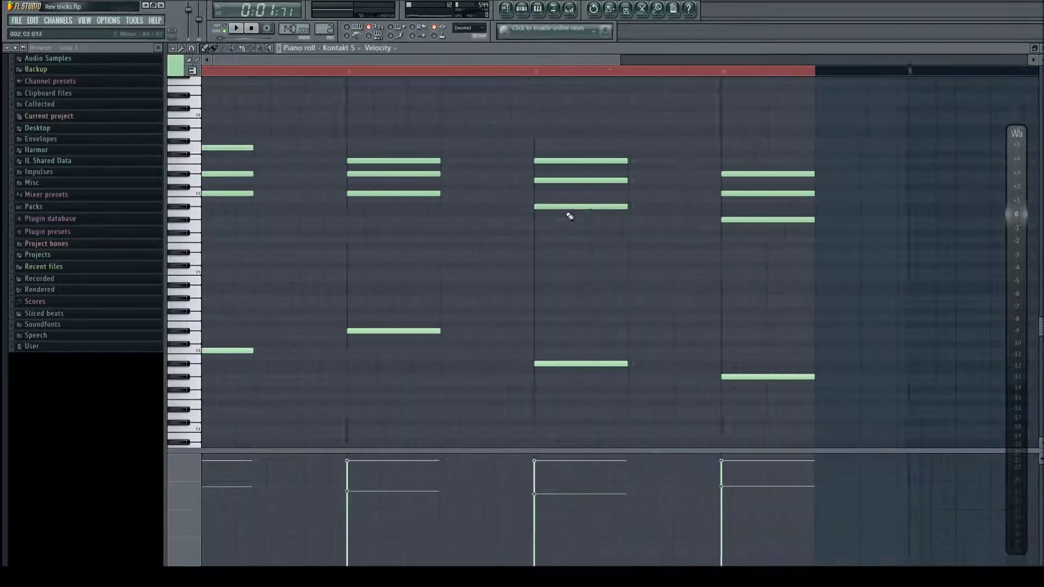
{"action": "scroll", "coordinate": [566, 214], "scroll_direction": "down", "scroll_amount": 1}
{"action": "double_click", "coordinate": [979, 46]}
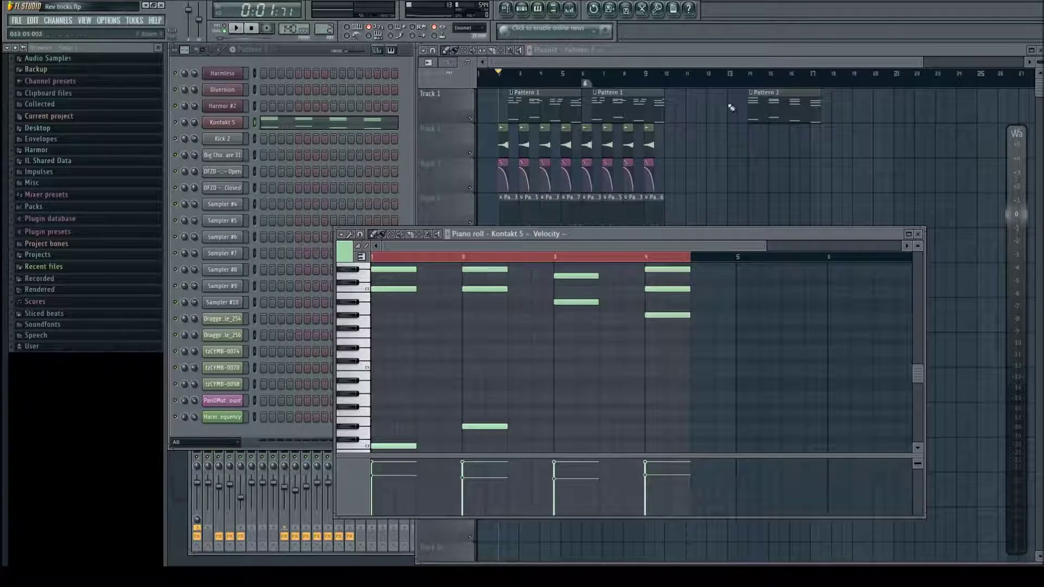
{"action": "left_click", "coordinate": [764, 109]}
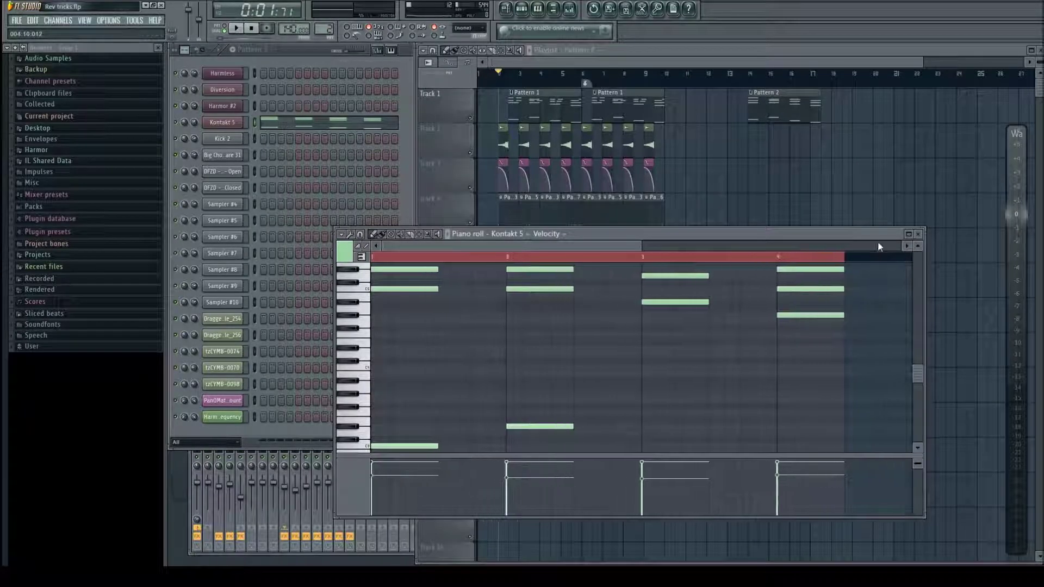
{"action": "left_click", "coordinate": [918, 234]}
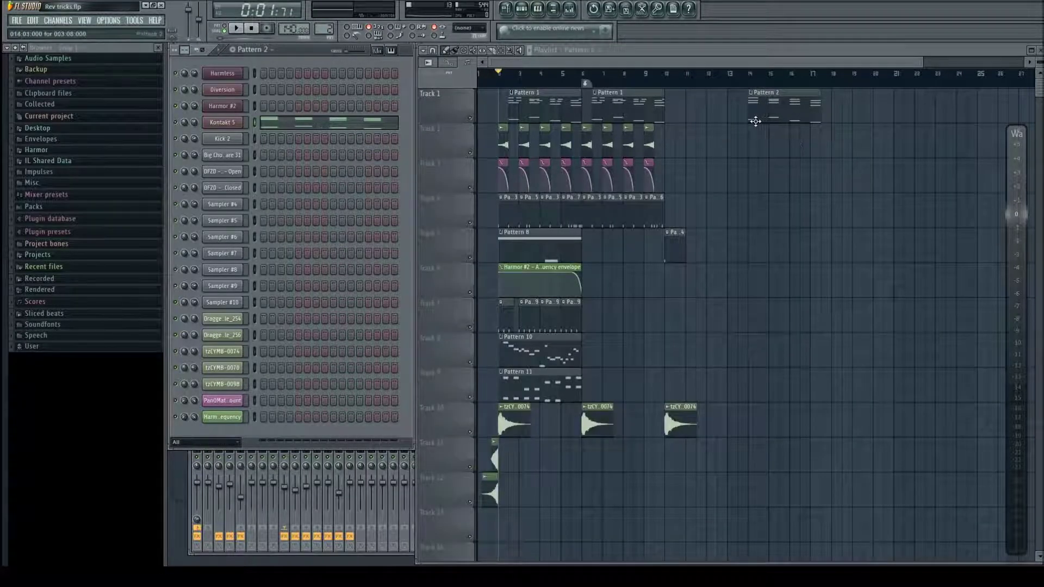
Open the Kontakt 5 piano and its mixer insert, and inspect Fruity Reeverb 2's dry and wet levels on Insert 11.
{"action": "left_click", "coordinate": [223, 122]}
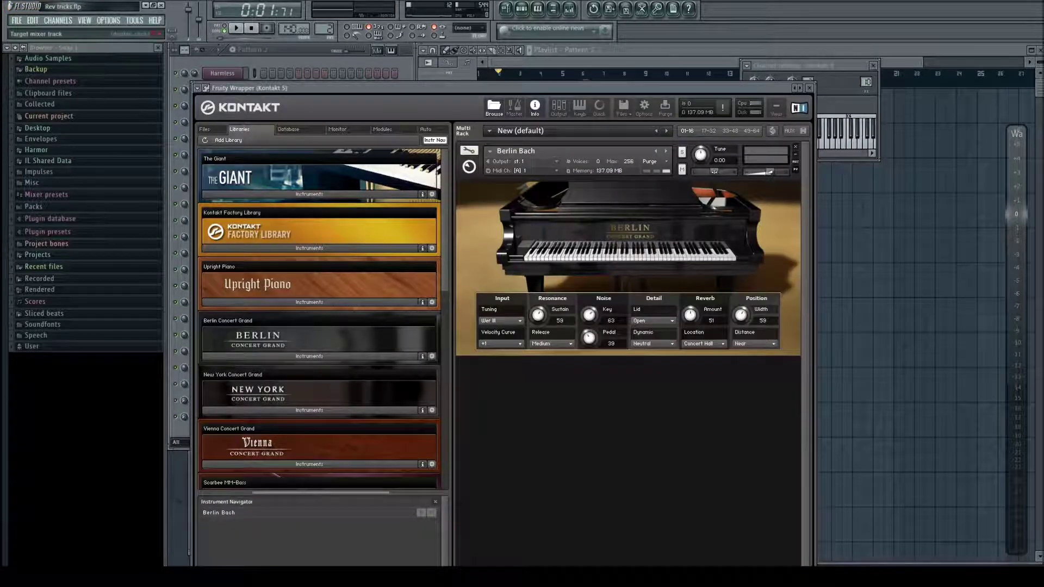
{"action": "left_click", "coordinate": [866, 81]}
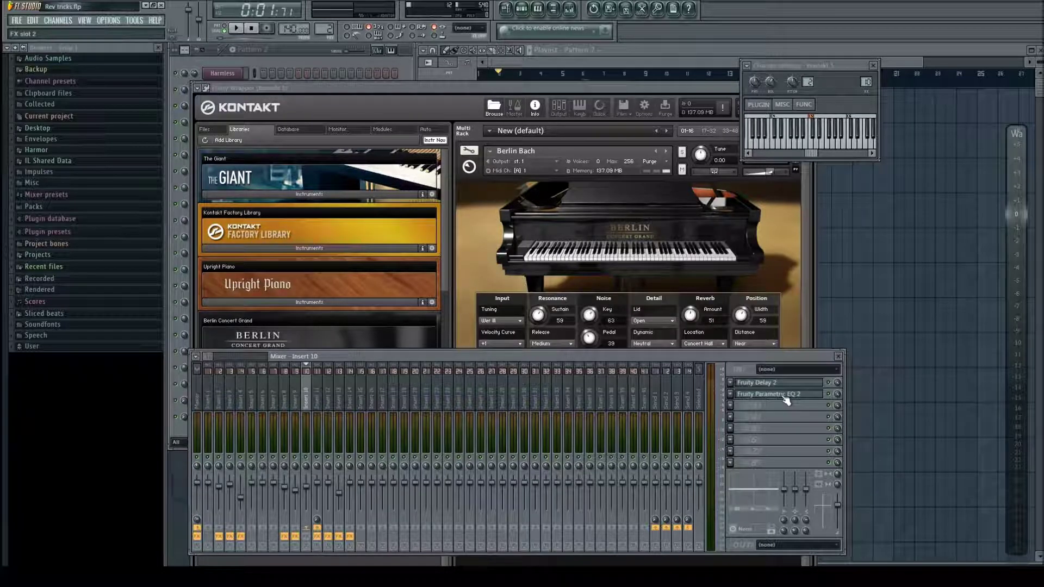
{"action": "left_click", "coordinate": [321, 401]}
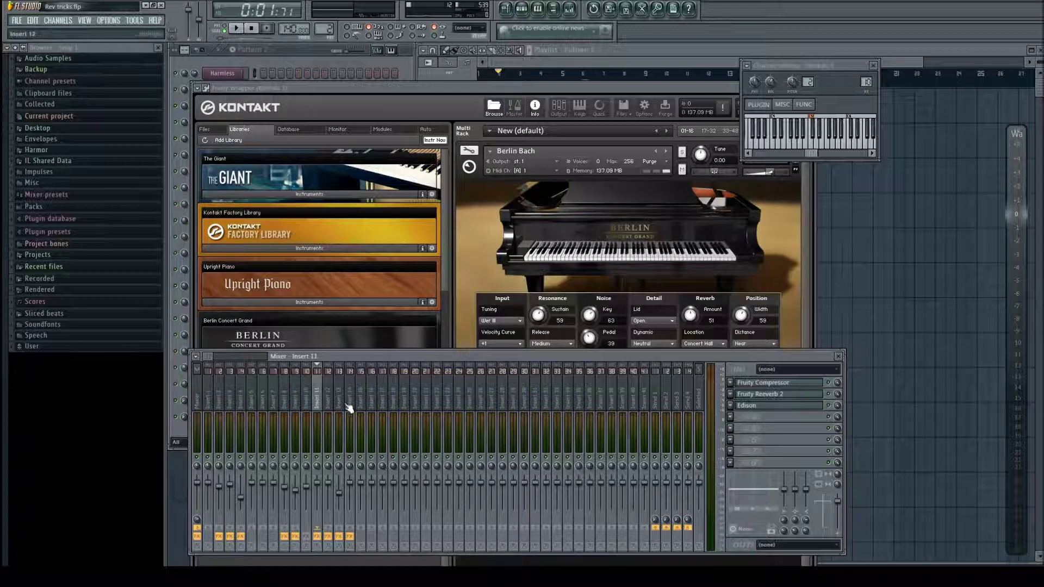
{"action": "left_click", "coordinate": [307, 403]}
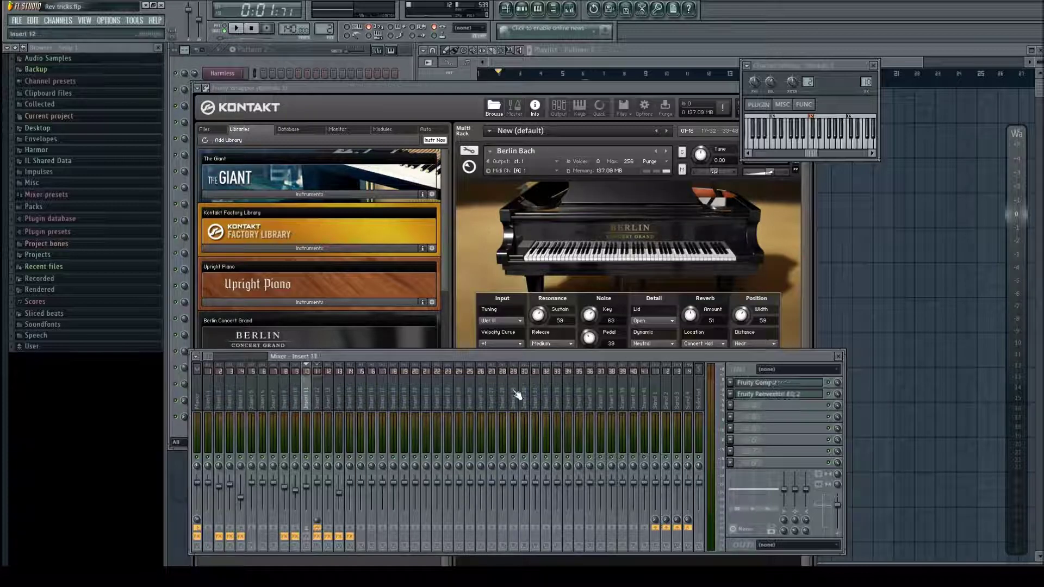
{"action": "left_click", "coordinate": [320, 405]}
{"action": "left_click", "coordinate": [783, 394]}
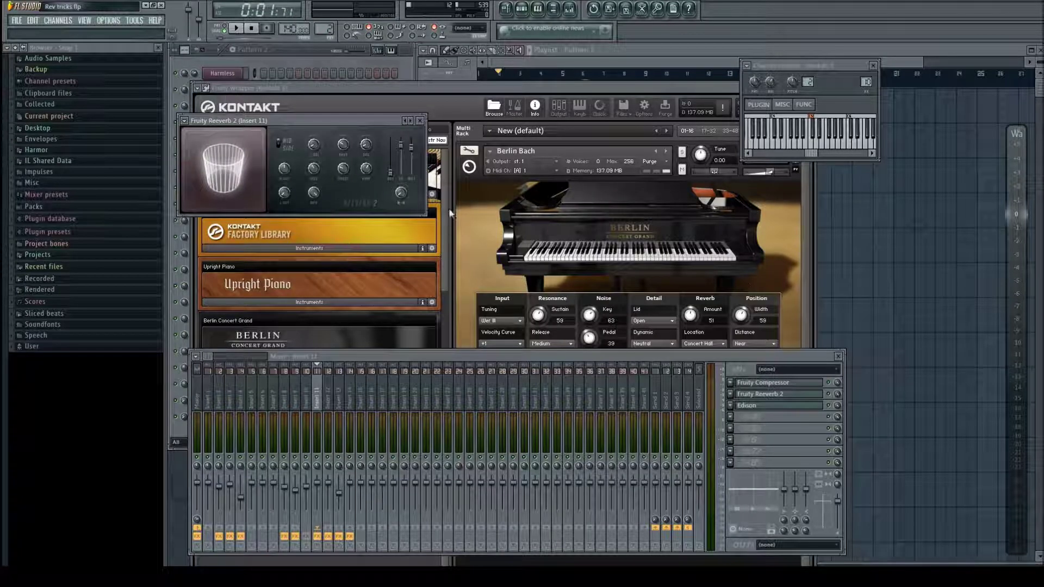
{"action": "left_click_drag", "start_coordinate": [390, 167], "coordinate": [397, 180]}
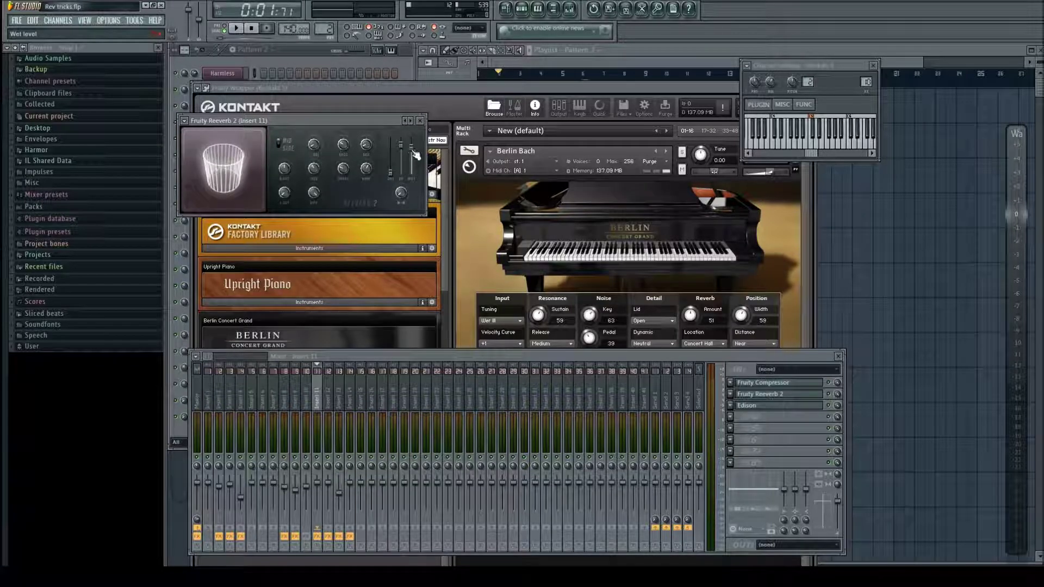
Disable Insert 10's direct routing to the master track and check its send into Insert 11.
{"action": "left_click", "coordinate": [653, 48]}
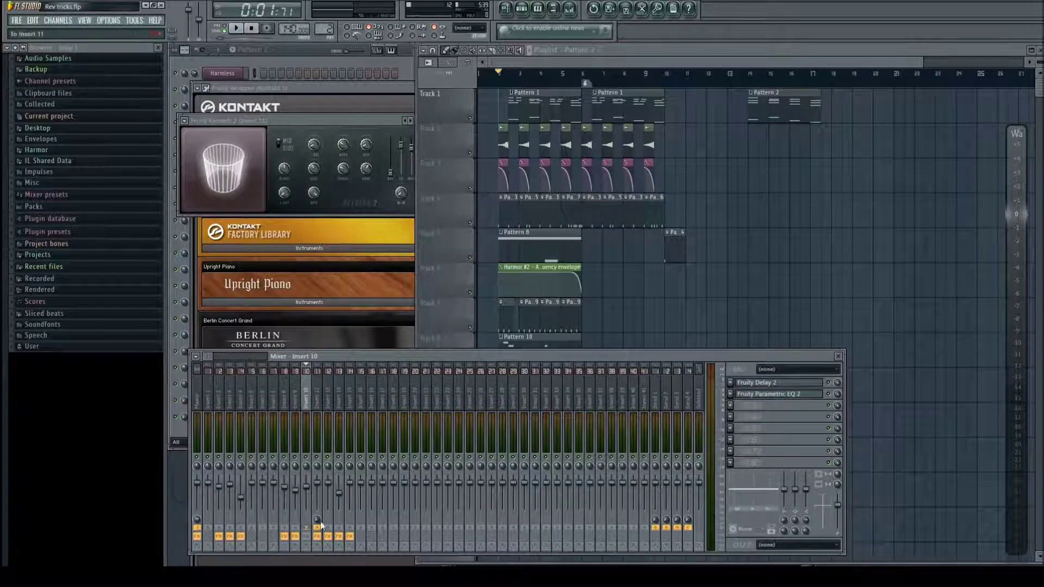
{"action": "left_click", "coordinate": [197, 528]}
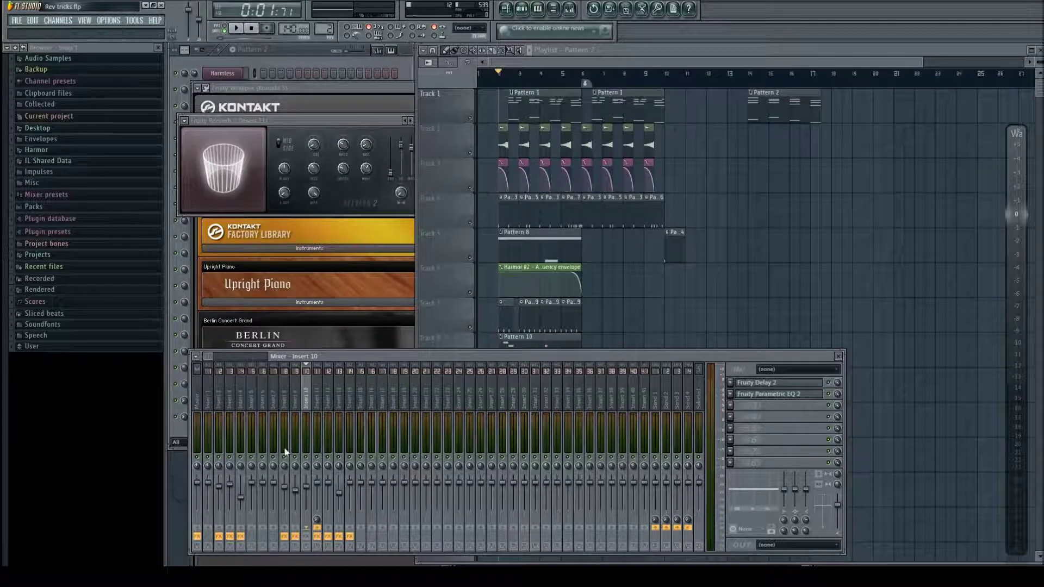
{"action": "left_click", "coordinate": [317, 525]}
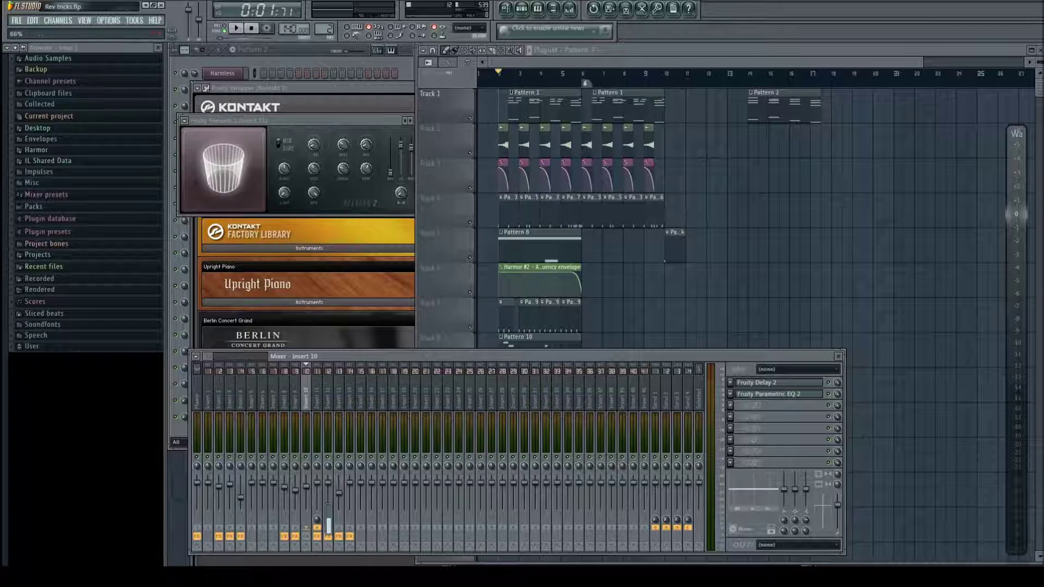
{"action": "left_click", "coordinate": [319, 400]}
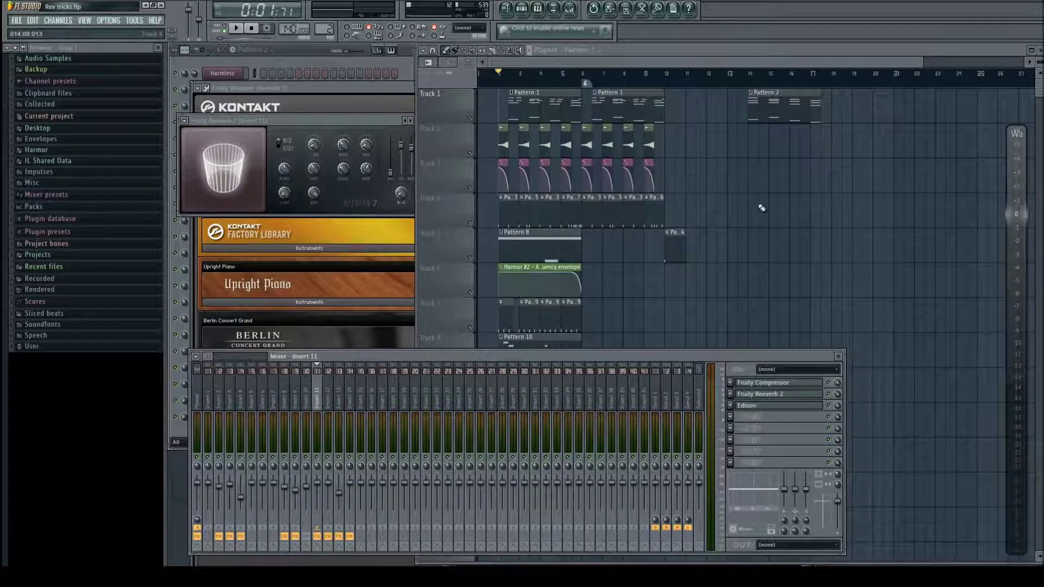
Play Pattern 2 from bar 14, stop, and move the timeline marker at bar 6 to about bar 20, past the Pattern 2 clip.
{"action": "left_click", "coordinate": [749, 81]}
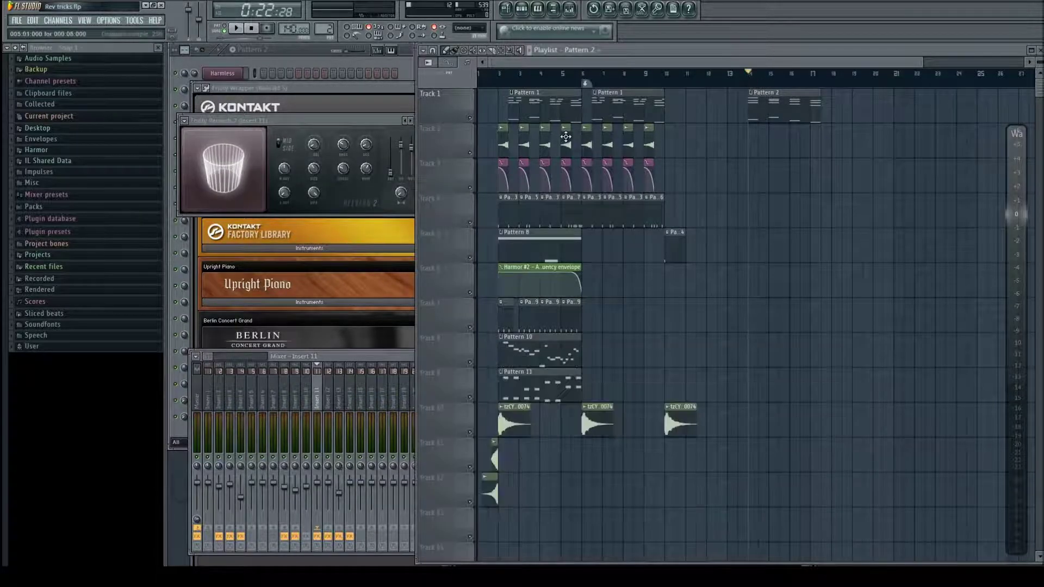
{"action": "key", "text": "space"}
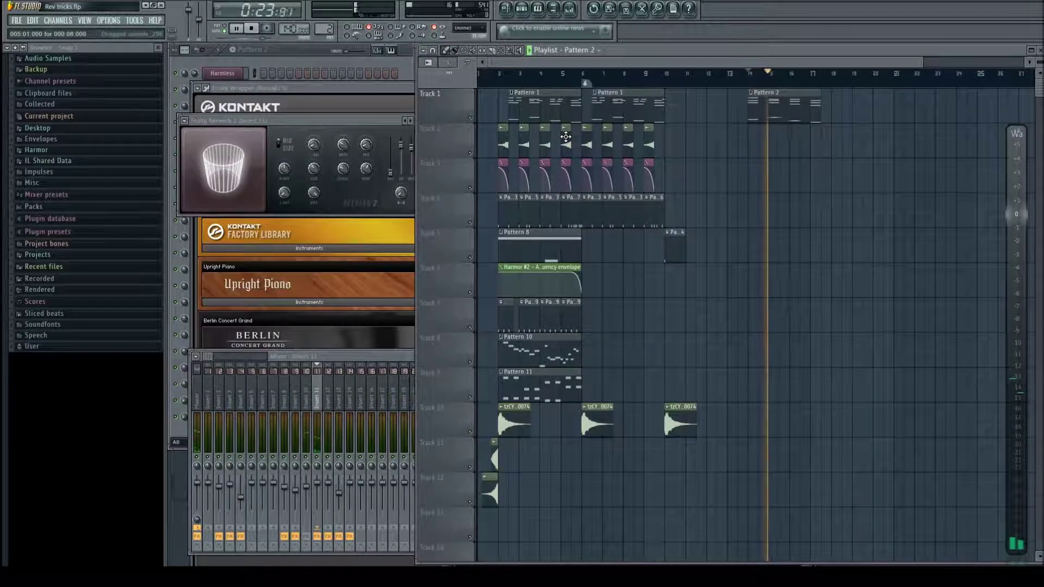
{"action": "left_click", "coordinate": [254, 29]}
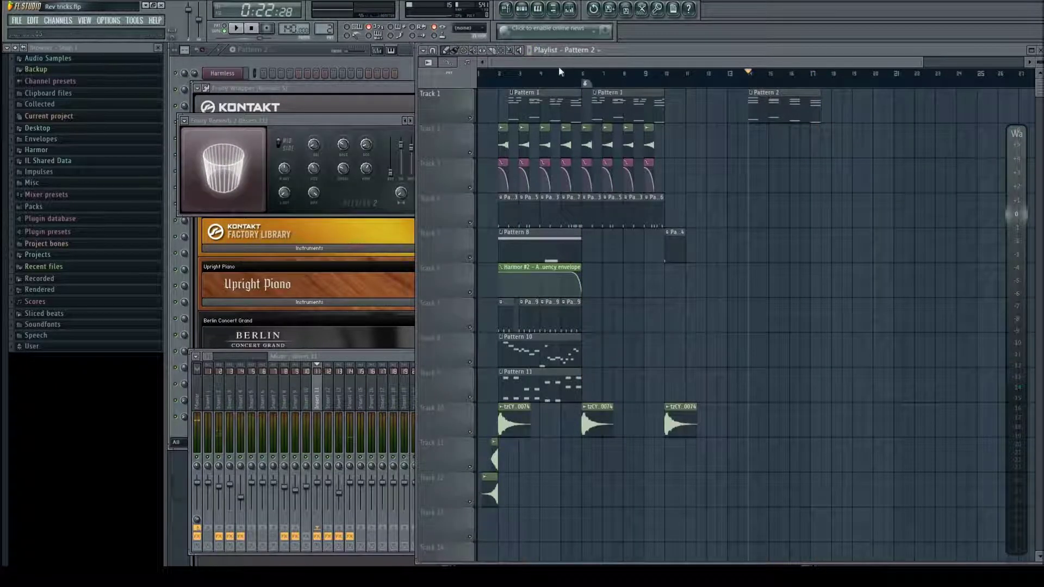
{"action": "left_click_drag", "start_coordinate": [586, 82], "coordinate": [888, 83]}
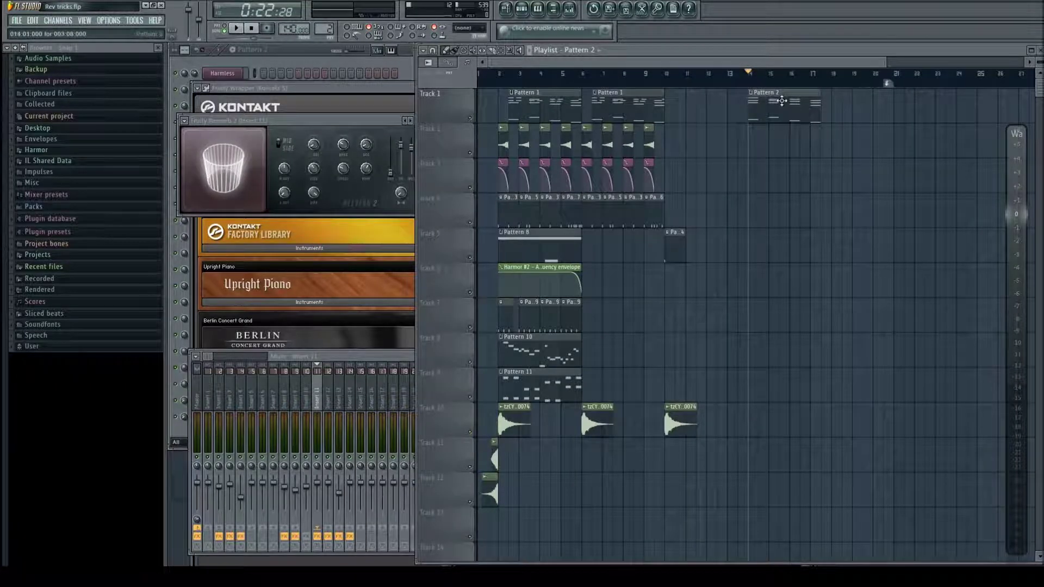
Open Pattern 2 in the piano roll, select all chord notes and flip them horizontally with start times preserved.
{"action": "double_click", "coordinate": [781, 100]}
{"action": "scroll", "coordinate": [676, 284], "scroll_direction": "down", "scroll_amount": 3}
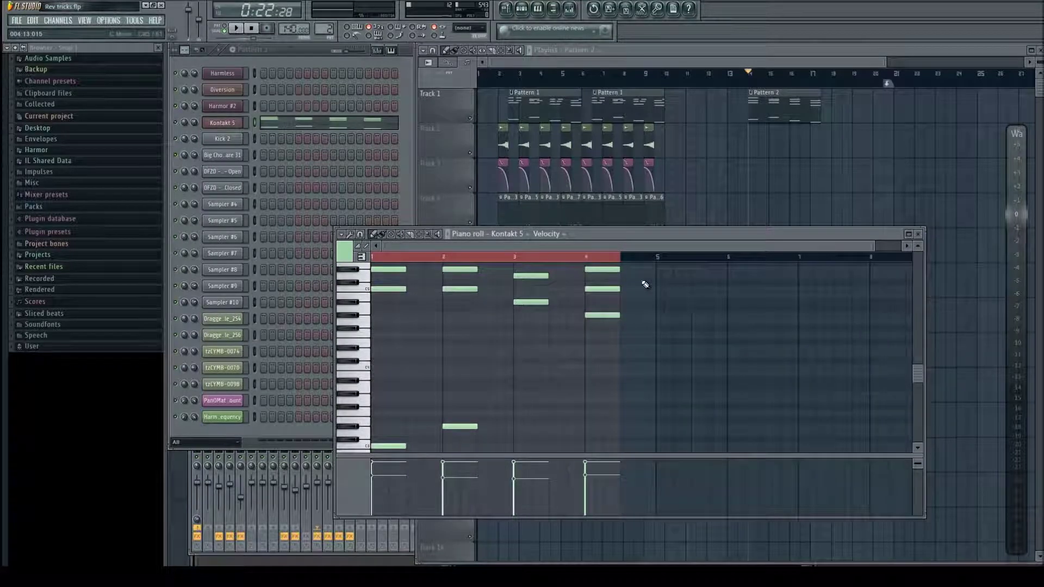
{"action": "left_click_drag", "start_coordinate": [638, 256], "coordinate": [372, 257]}
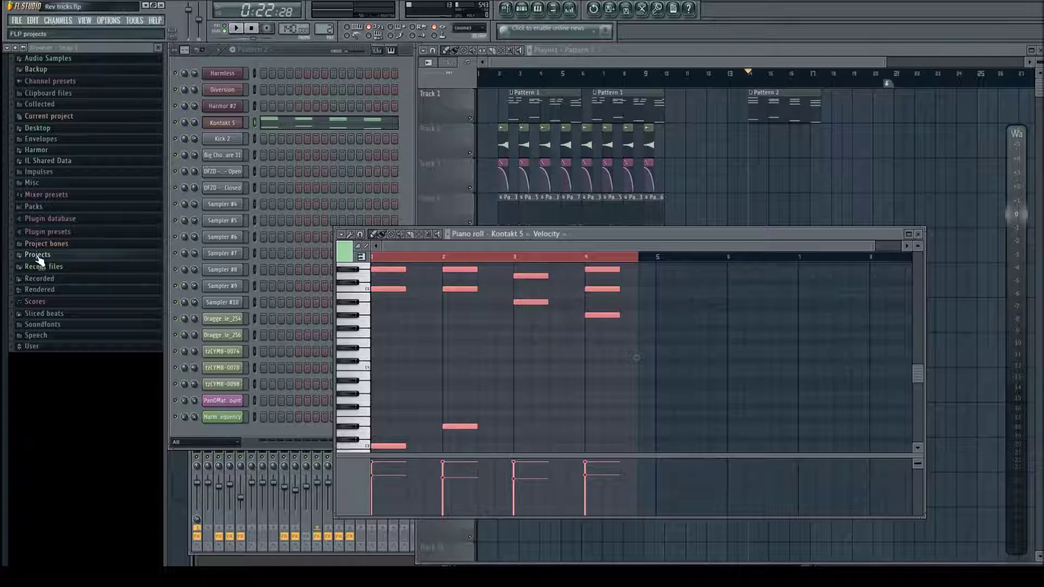
{"action": "key", "text": "alt+y"}
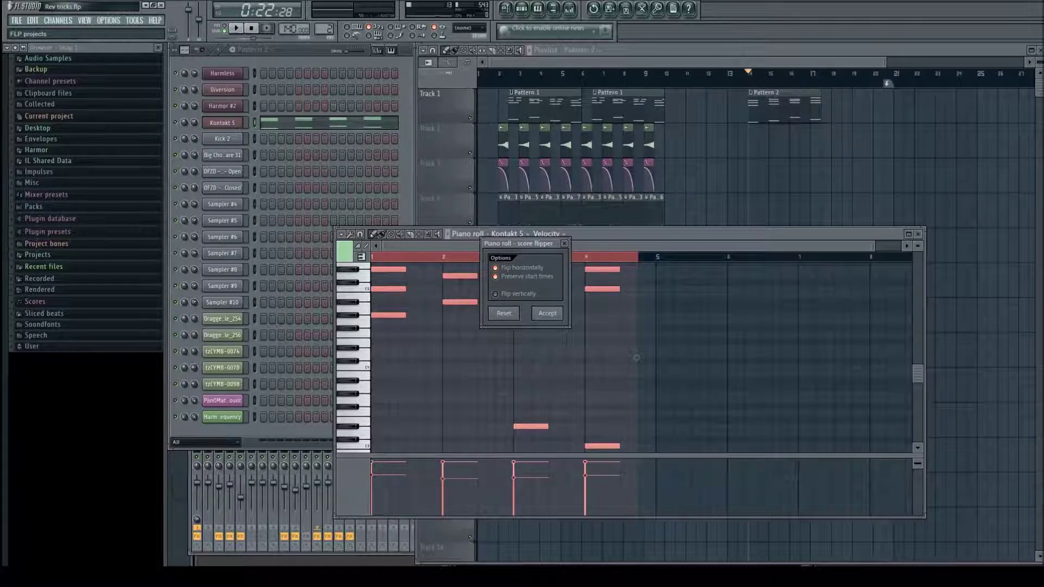
{"action": "key", "text": "Return"}
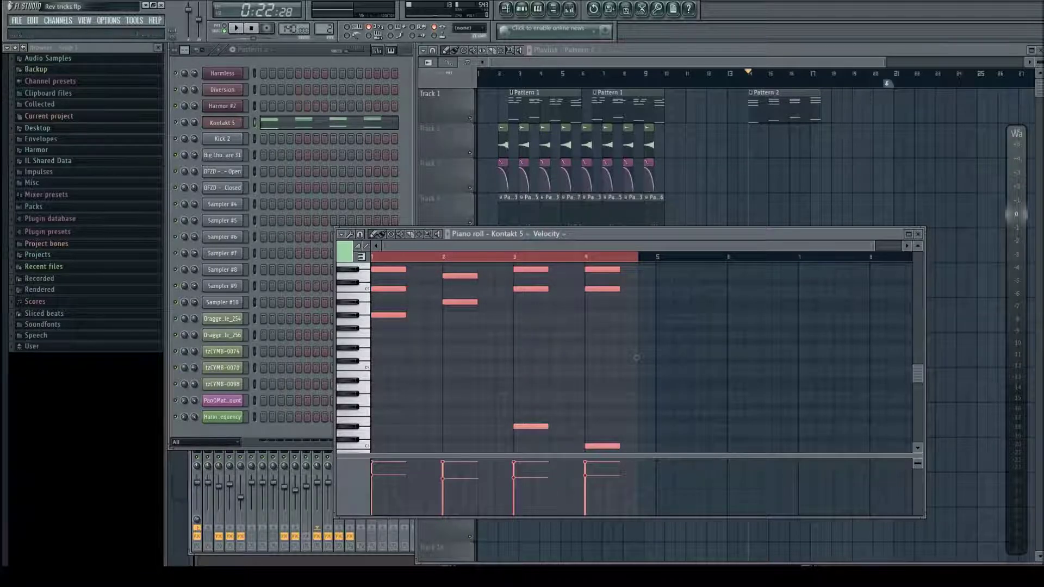
Play the flipped Pattern 2 chords from bar 14, inspect Inserts 11 and 10 in the mixer, and play the pattern again.
{"action": "left_click", "coordinate": [243, 29]}
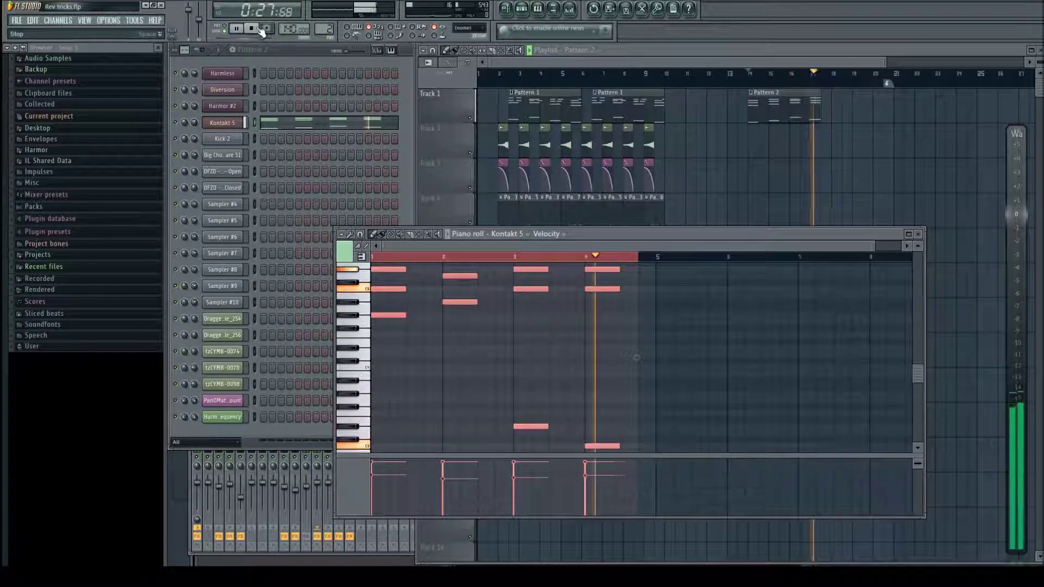
{"action": "key", "text": "space"}
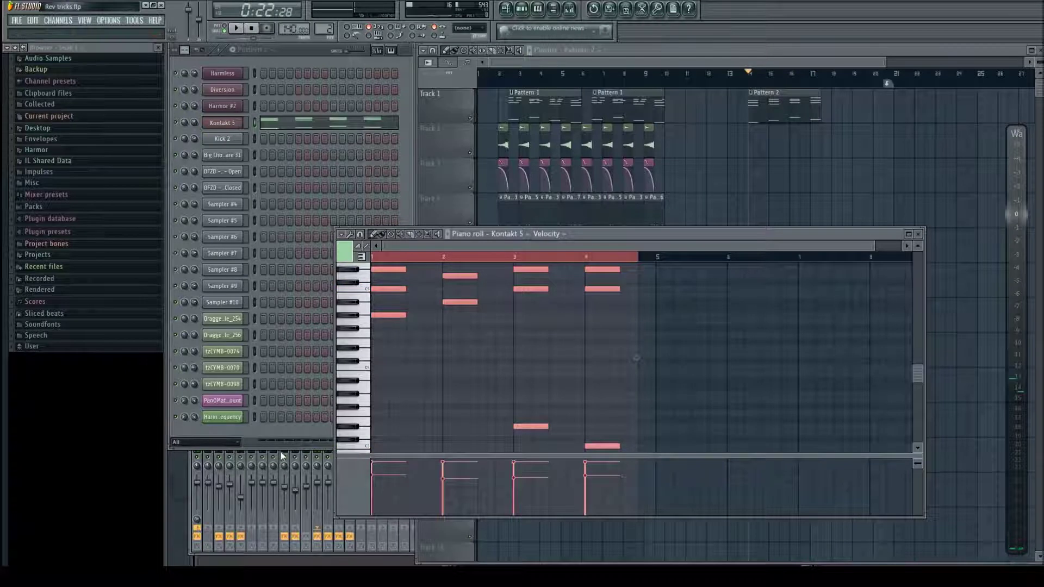
{"action": "left_click", "coordinate": [272, 535]}
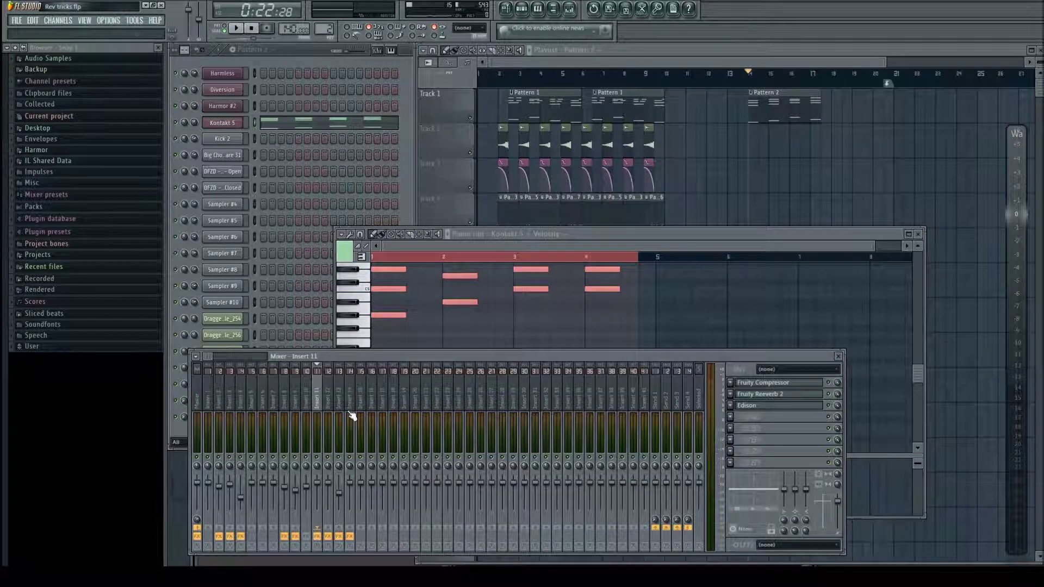
{"action": "left_click", "coordinate": [307, 399]}
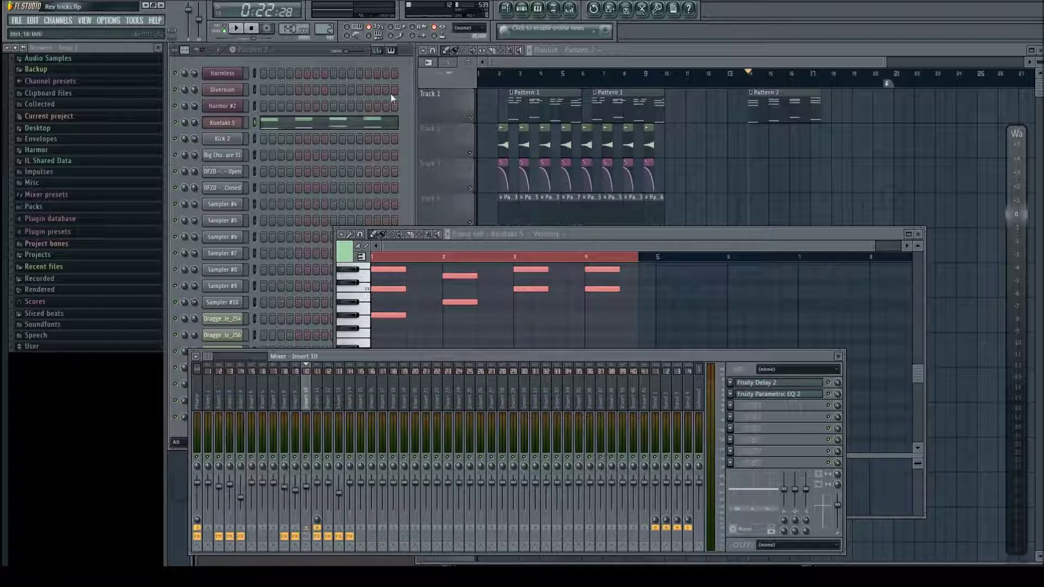
{"action": "left_click", "coordinate": [236, 29]}
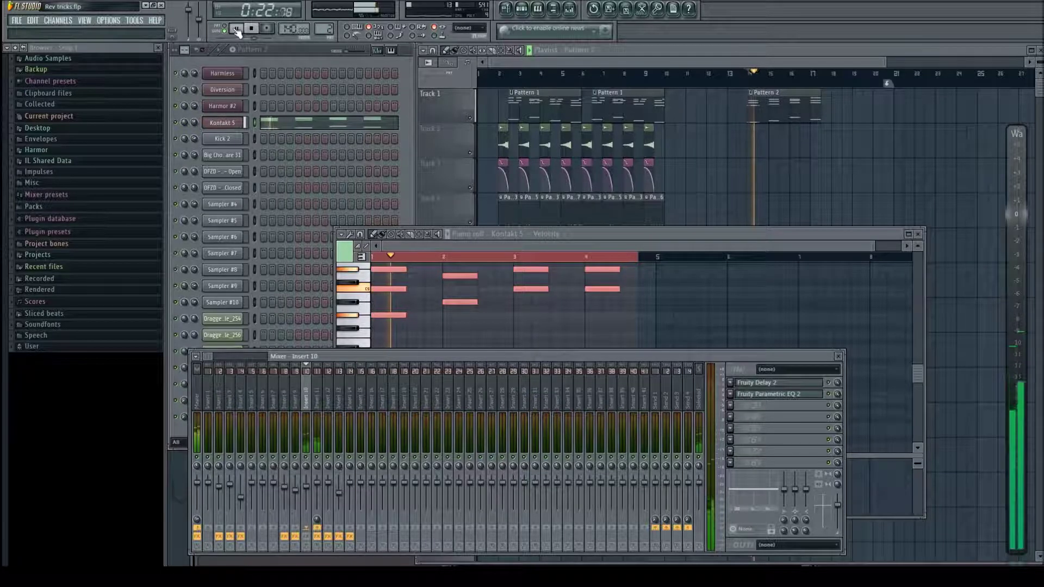
{"action": "left_click", "coordinate": [252, 28]}
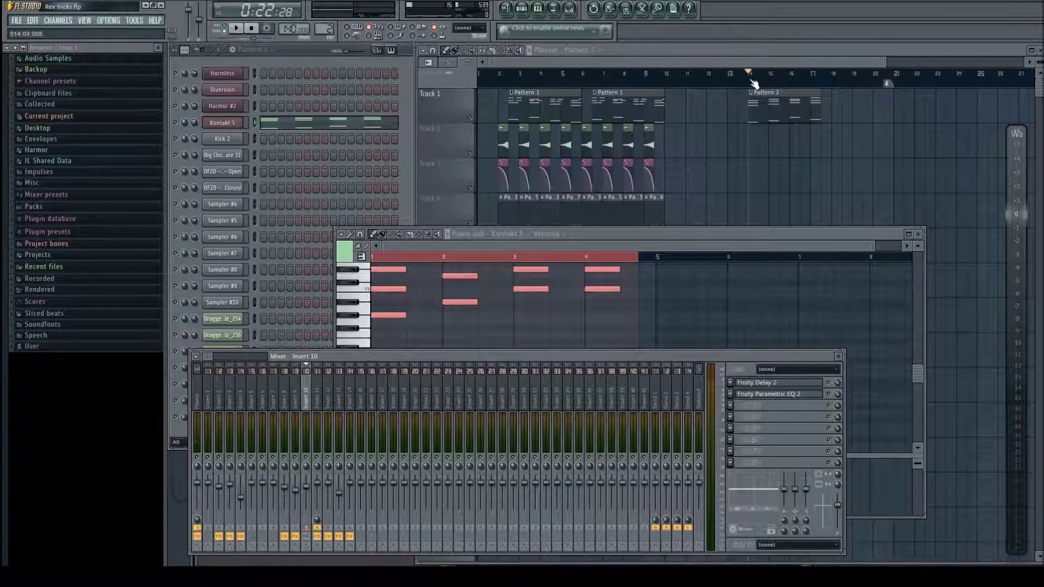
Select the playlist time range over the Pattern 2 clip, open Edison on Insert 11 and clear its existing audio.
{"action": "left_click_drag", "start_coordinate": [753, 81], "coordinate": [818, 79]}
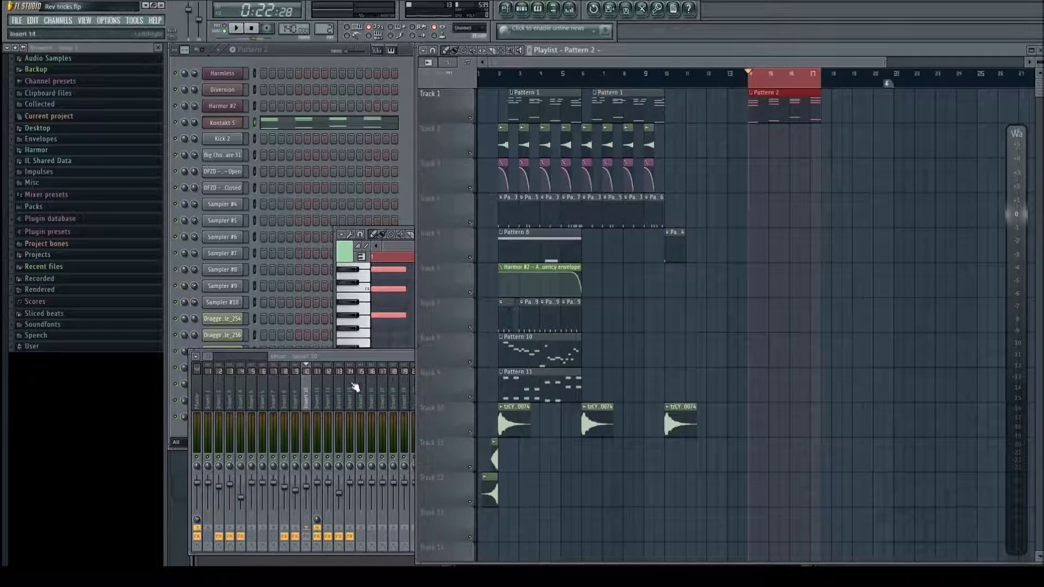
{"action": "left_click", "coordinate": [308, 399]}
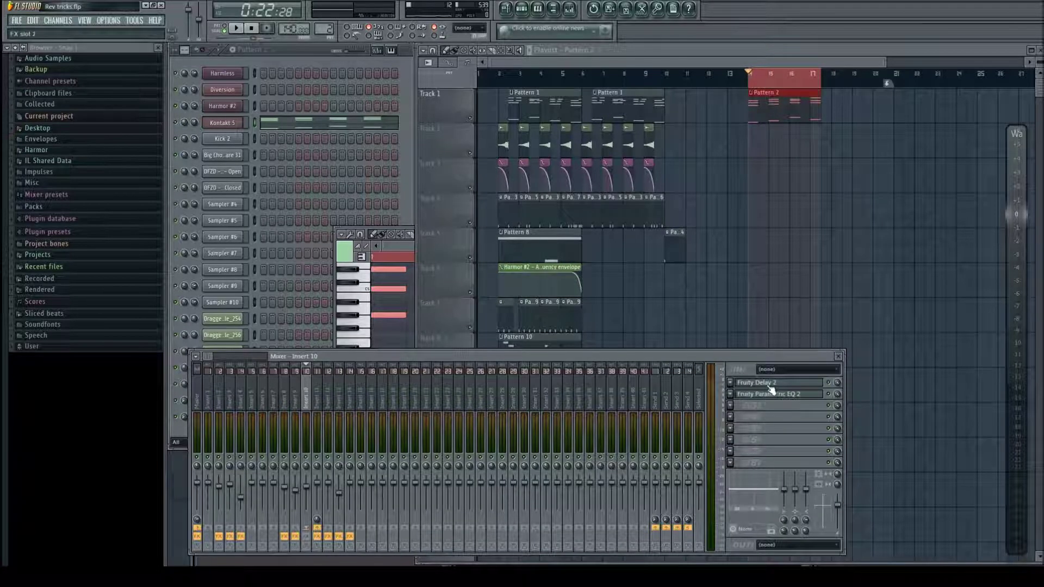
{"action": "left_click", "coordinate": [317, 397]}
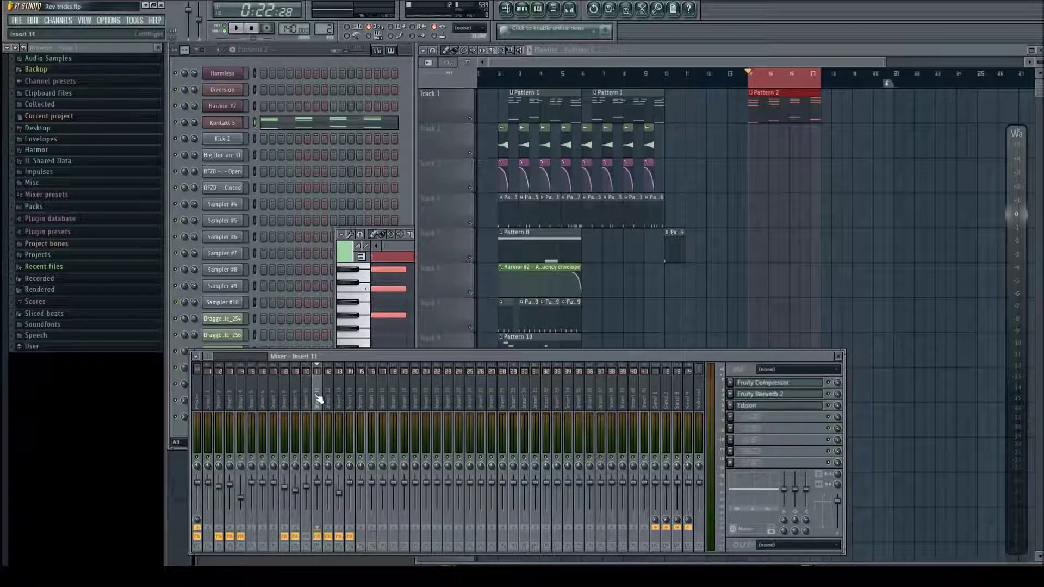
{"action": "left_click", "coordinate": [758, 408]}
{"action": "left_click_drag", "start_coordinate": [592, 245], "coordinate": [209, 243]}
{"action": "key", "text": "Delete"}
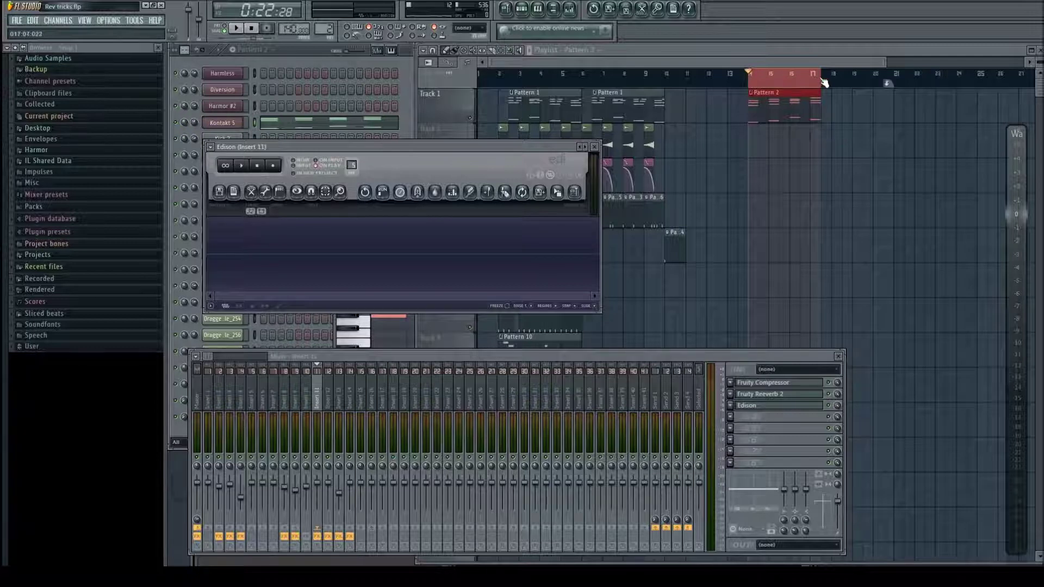
{"action": "left_click_drag", "start_coordinate": [404, 150], "coordinate": [461, 146]}
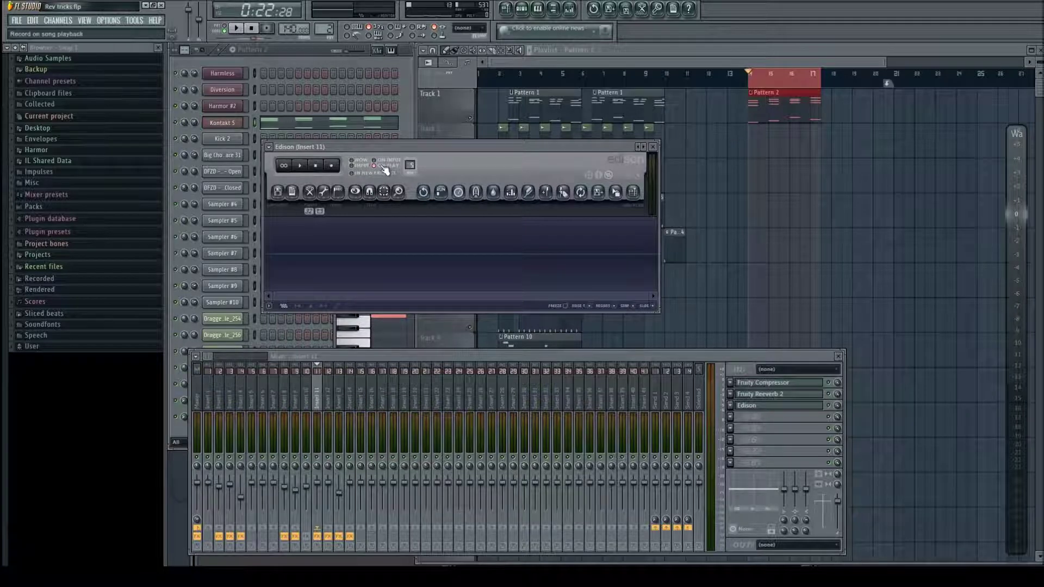
Arm Edison on Insert 11 and record a first take of Pattern 2's reverb during song playback.
{"action": "left_click", "coordinate": [331, 166]}
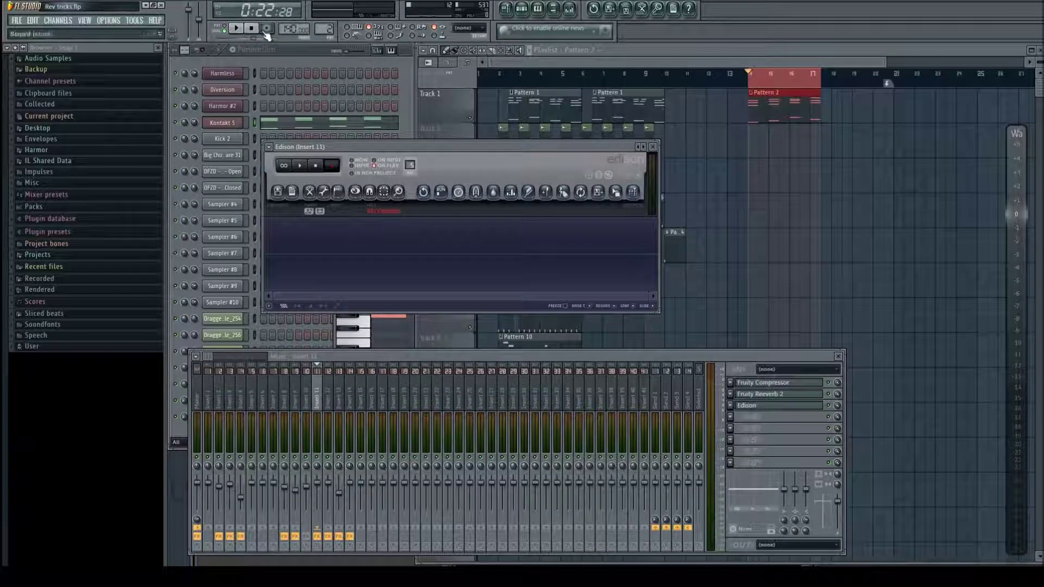
{"action": "left_click", "coordinate": [237, 29]}
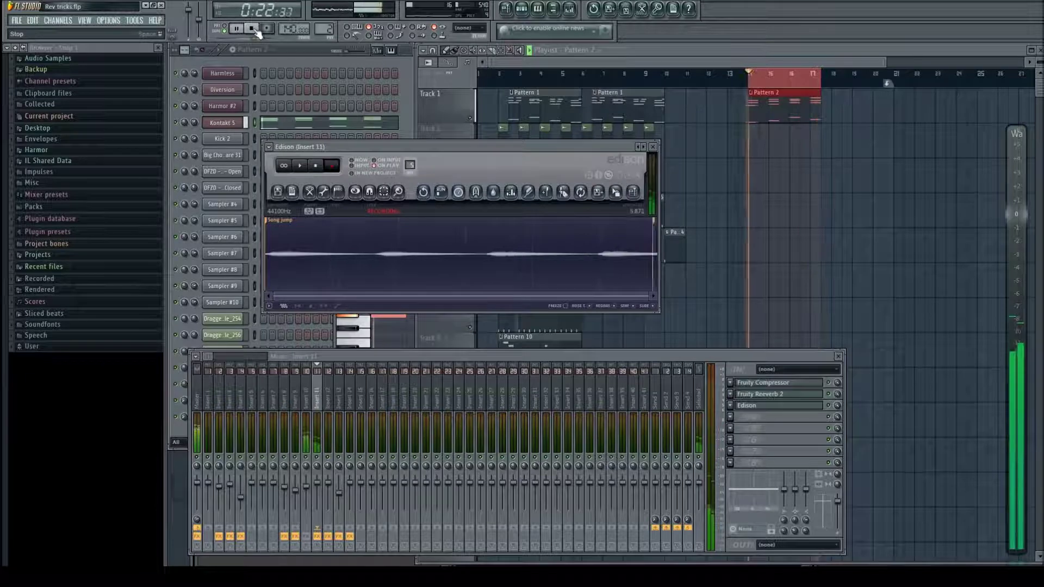
{"action": "left_click", "coordinate": [254, 29]}
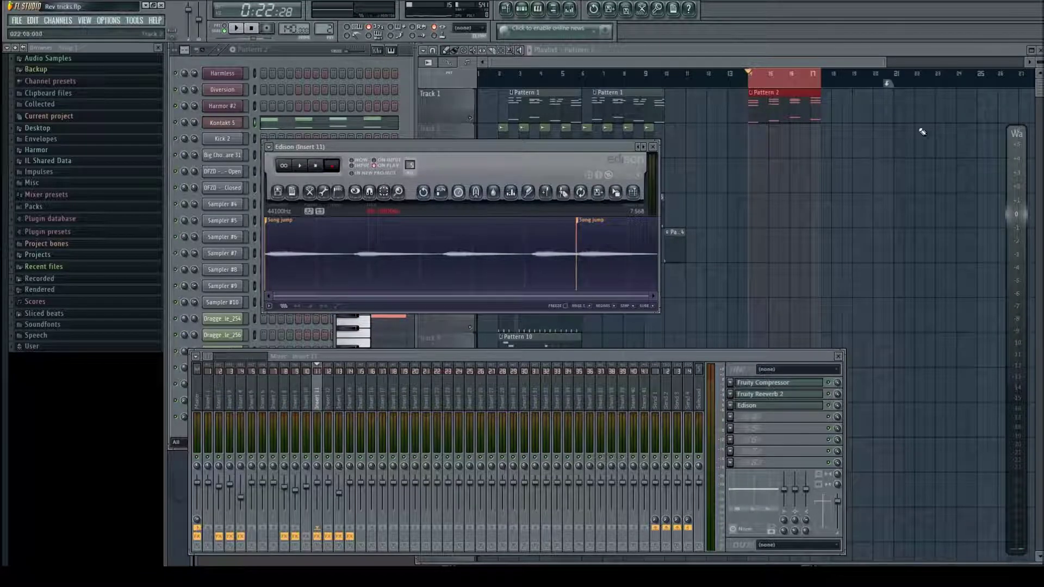
Lengthen the Pattern 2 clip to four full bars ending at bar 18, and stop and discard Edison's recorded take.
{"action": "left_click_drag", "start_coordinate": [826, 94], "coordinate": [884, 94]}
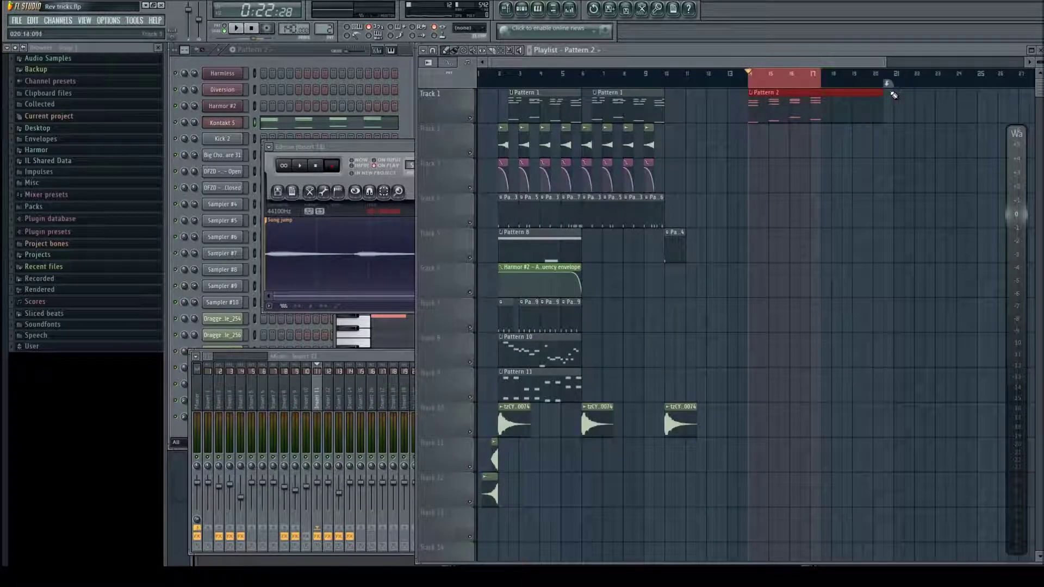
{"action": "left_click_drag", "start_coordinate": [885, 93], "coordinate": [831, 93]}
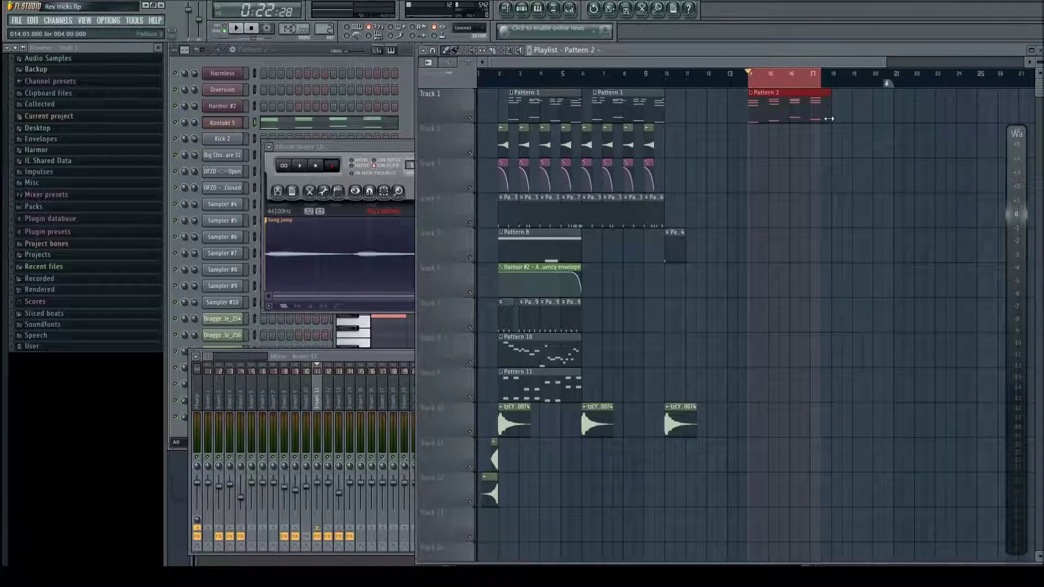
{"action": "left_click", "coordinate": [403, 148]}
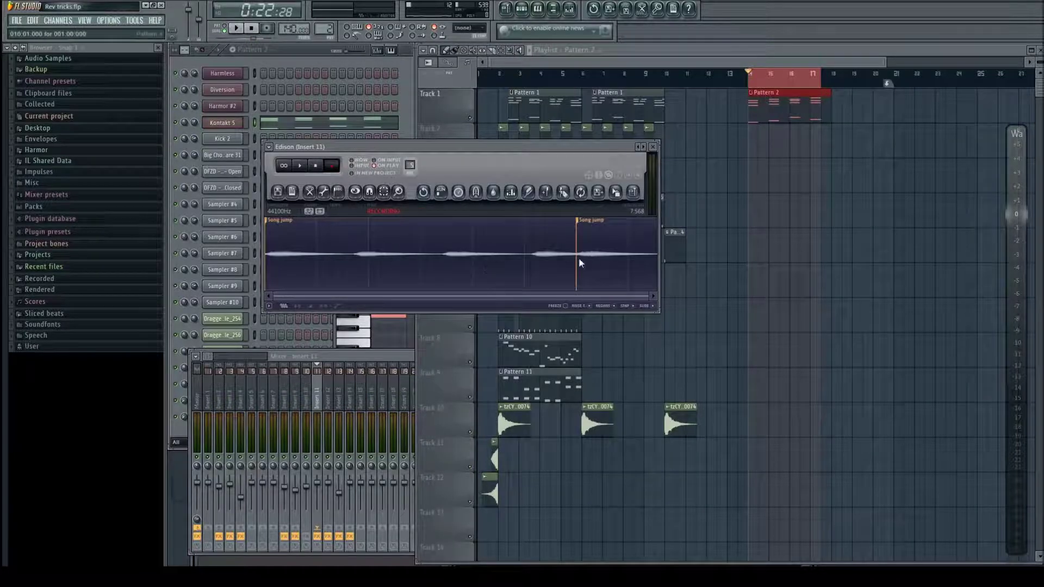
{"action": "left_click", "coordinate": [331, 165]}
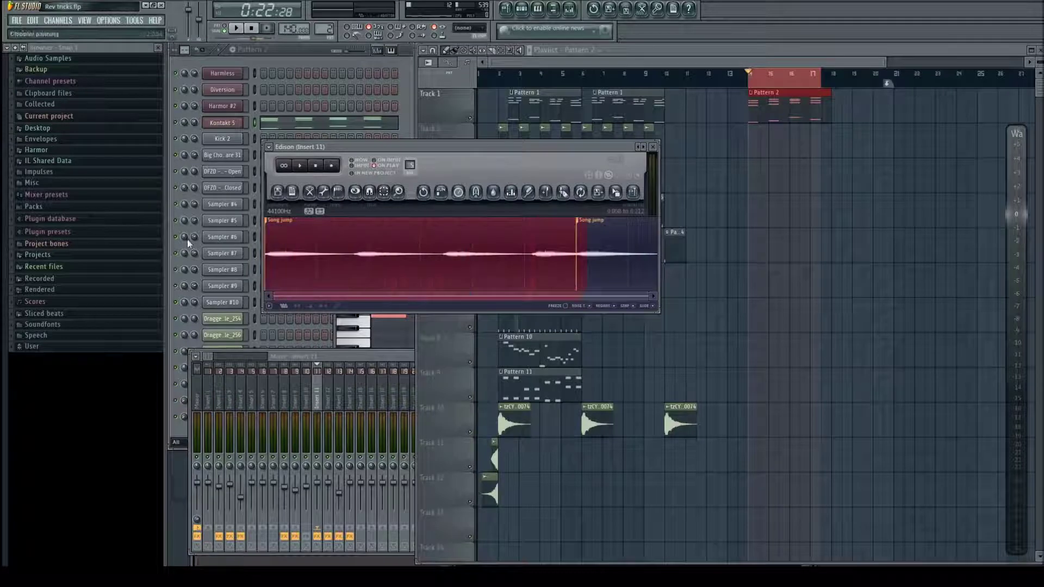
{"action": "key", "text": "Delete"}
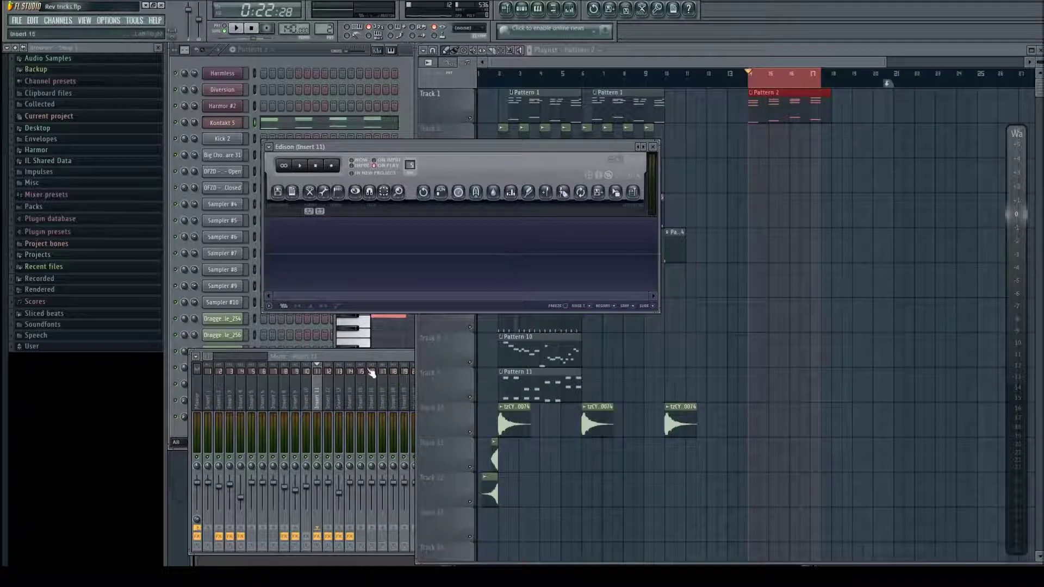
Raise the level Insert 10 sends into Insert 11 and briefly play Pattern 2 to check it.
{"action": "left_click", "coordinate": [331, 401]}
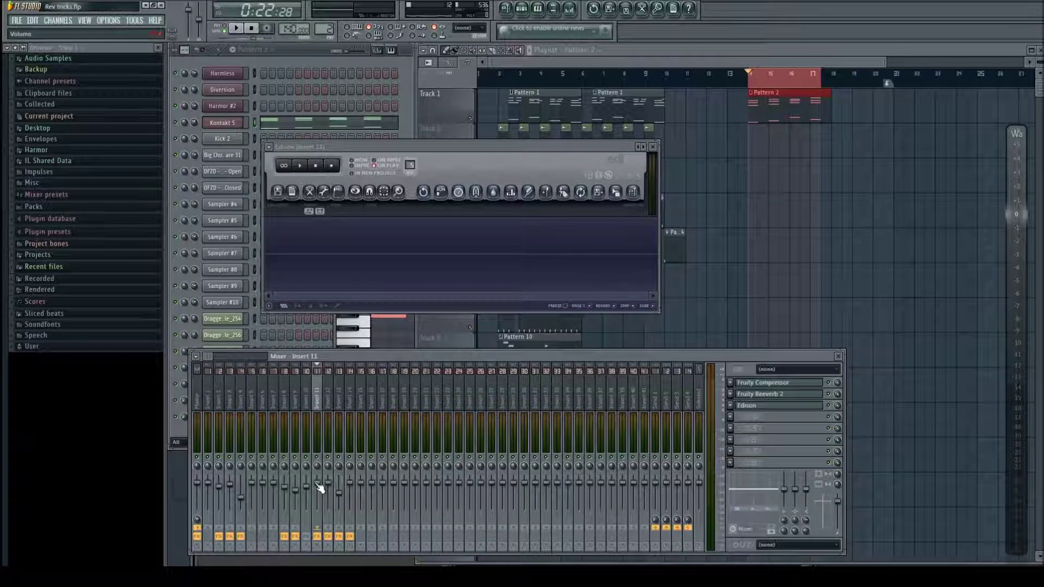
{"action": "left_click", "coordinate": [307, 376]}
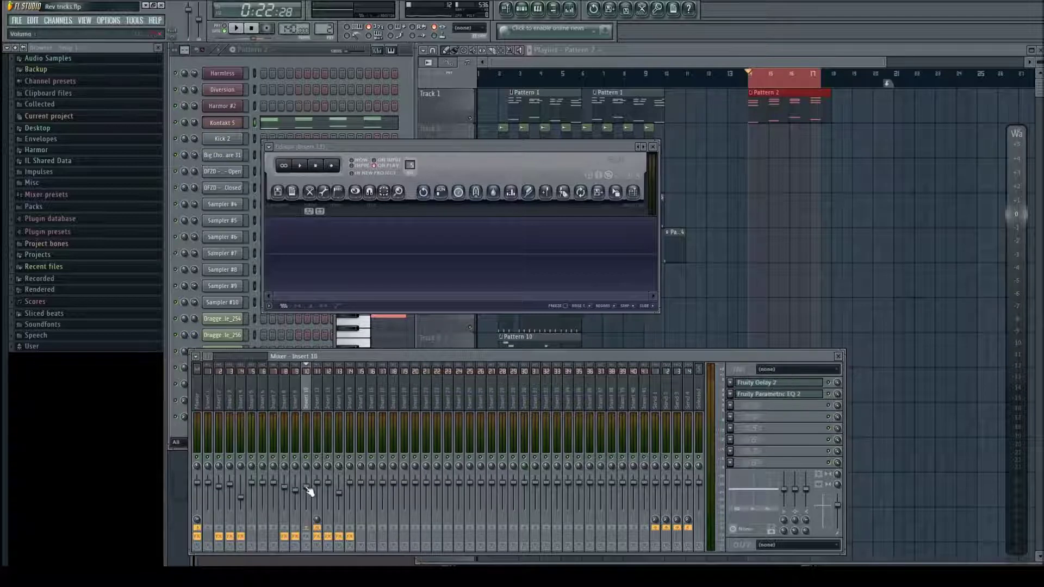
{"action": "left_click_drag", "start_coordinate": [317, 520], "coordinate": [317, 529]}
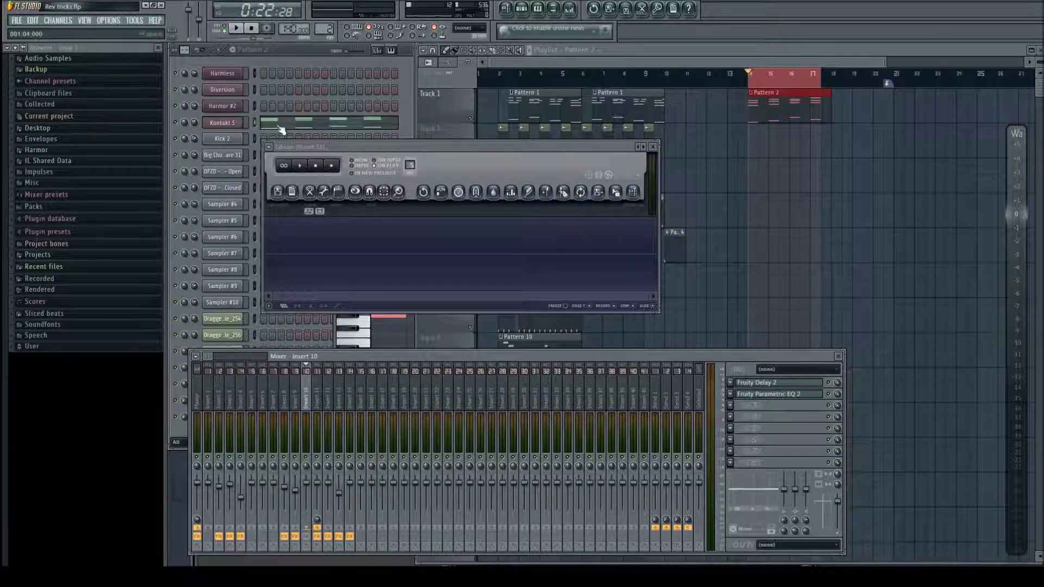
{"action": "left_click", "coordinate": [237, 29]}
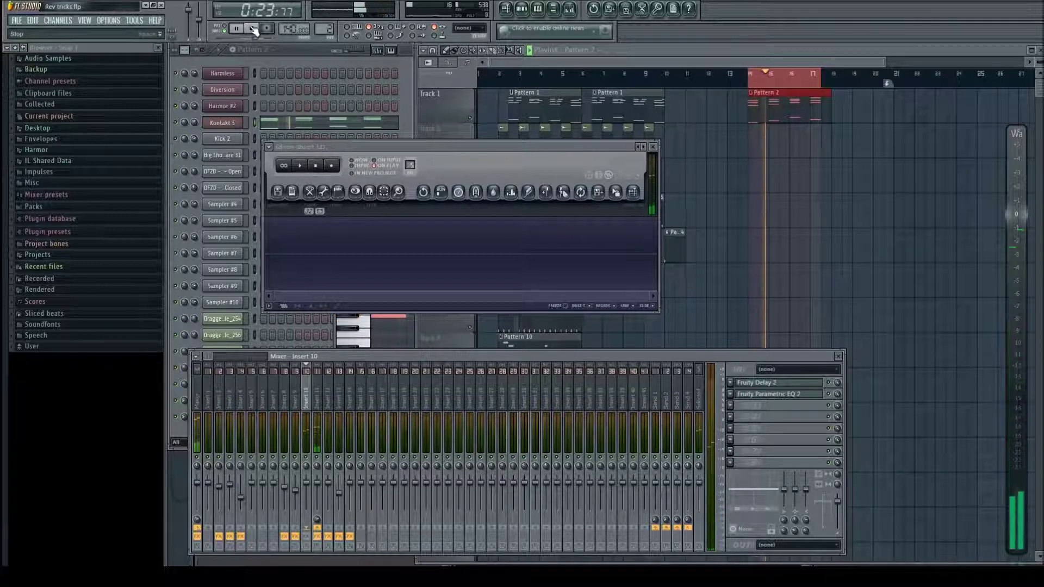
{"action": "left_click", "coordinate": [253, 29]}
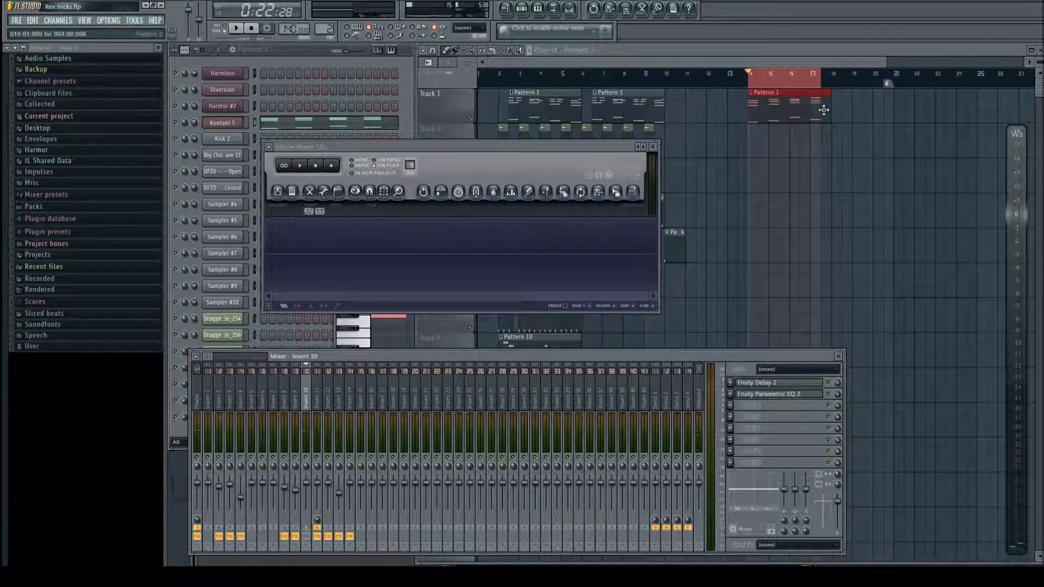
Reselect the time range from bar 14 to bar 18 over Pattern 2 and record its playback into Edison on Insert 11.
{"action": "left_click", "coordinate": [752, 81]}
{"action": "left_click", "coordinate": [752, 81]}
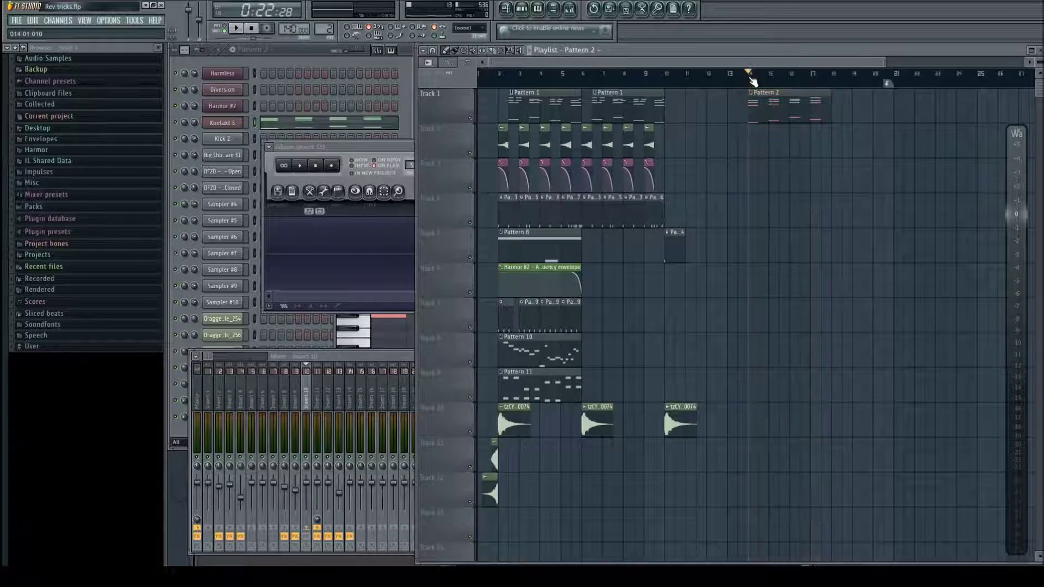
{"action": "left_click_drag", "start_coordinate": [755, 84], "coordinate": [829, 83]}
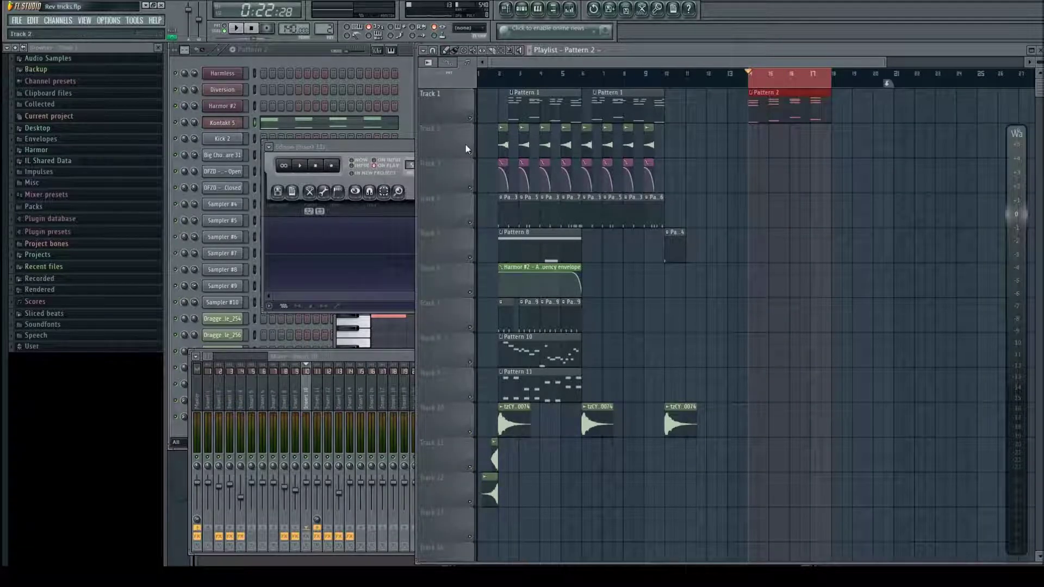
{"action": "left_click", "coordinate": [381, 148]}
{"action": "left_click", "coordinate": [337, 166]}
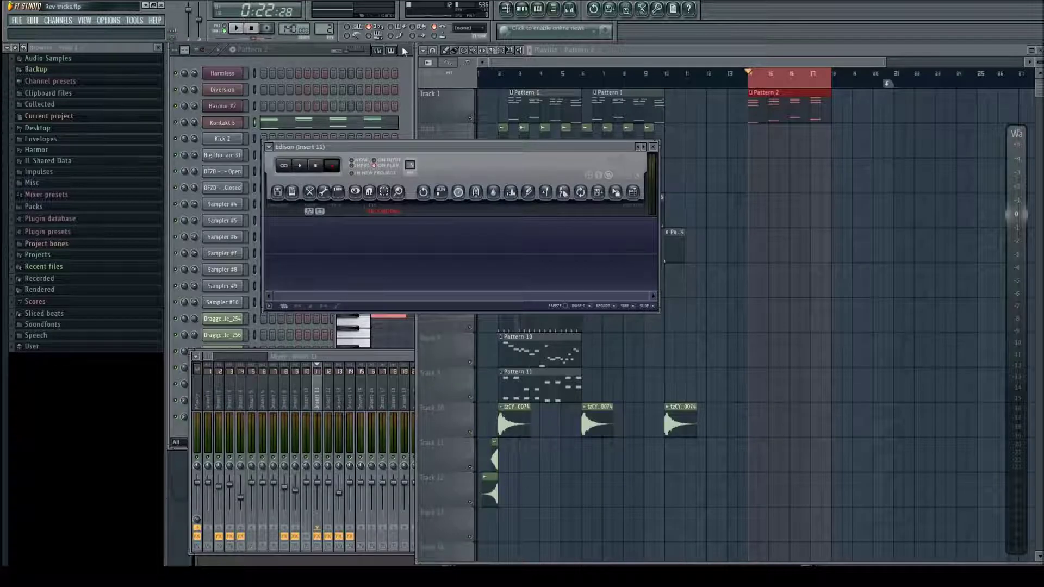
{"action": "left_click", "coordinate": [246, 31]}
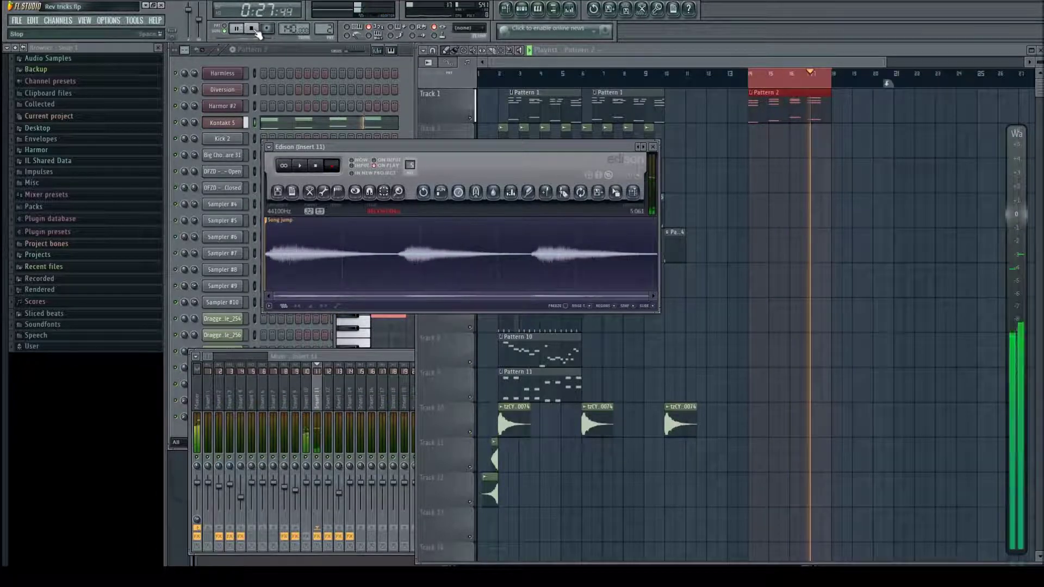
{"action": "left_click", "coordinate": [254, 31]}
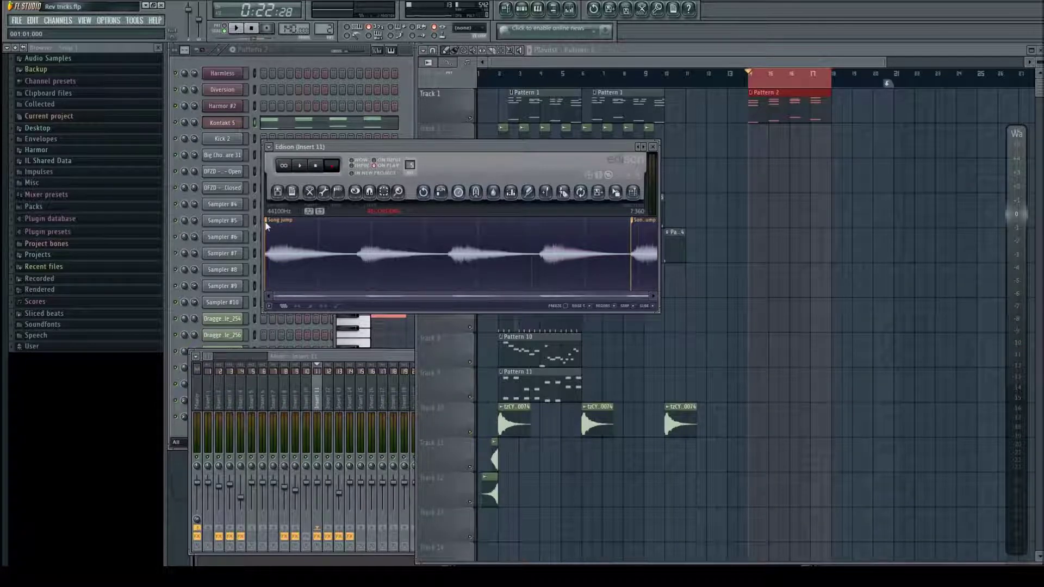
Stop Edison's recording and trim it to the section between the two Song jump markers.
{"action": "left_click", "coordinate": [316, 165]}
{"action": "double_click", "coordinate": [272, 228]}
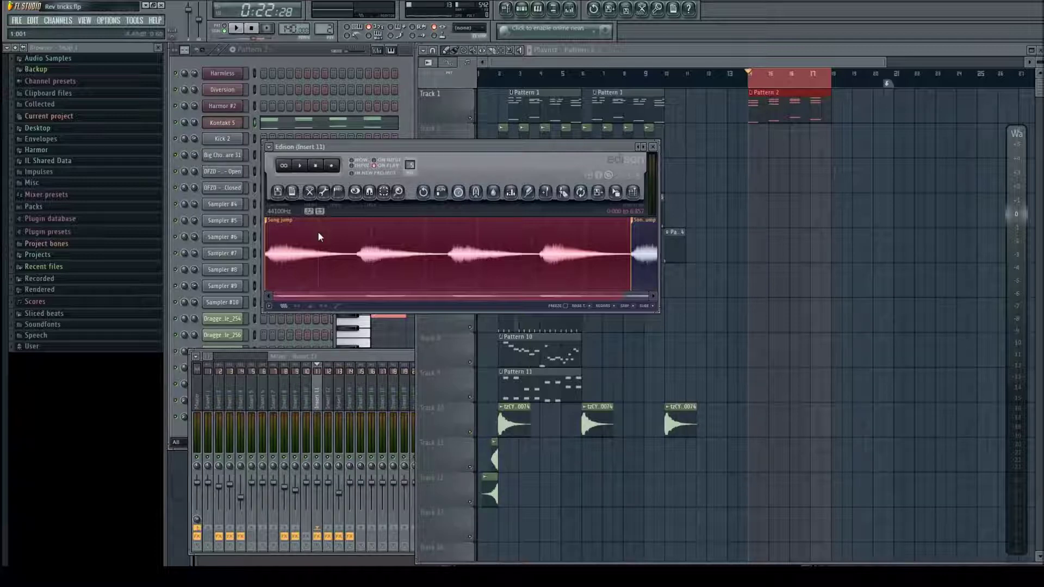
{"action": "key", "text": "ctrl+Delete"}
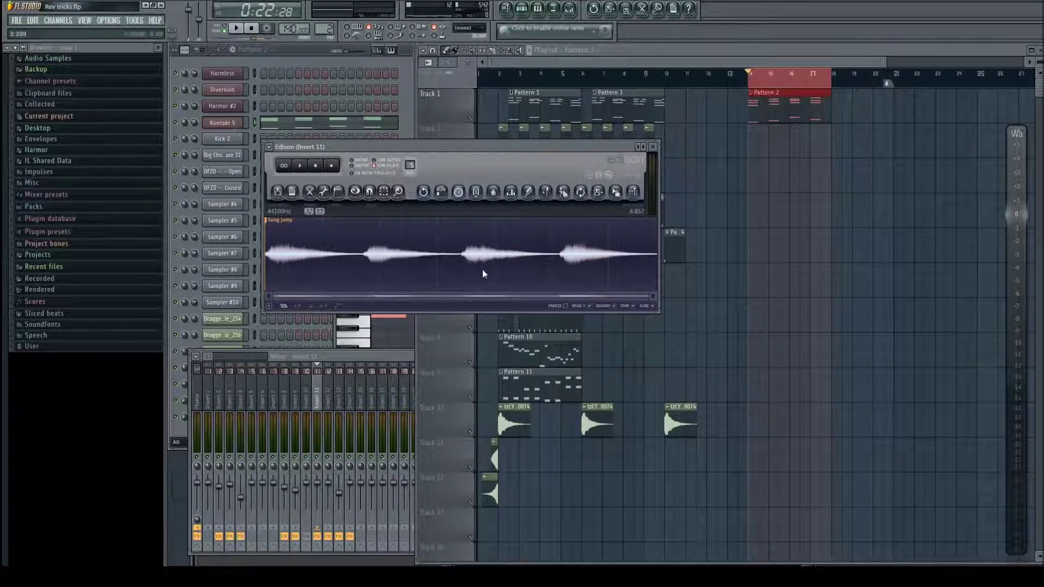
Flip Pattern 2's Kontakt 5 chords horizontally again to restore their original order, preserving start times.
{"action": "double_click", "coordinate": [788, 103]}
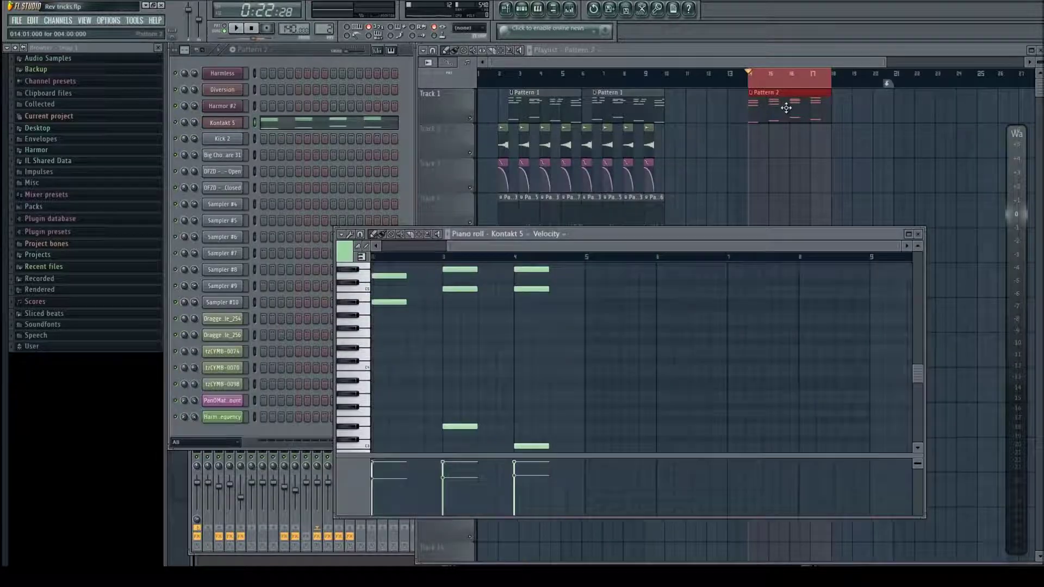
{"action": "scroll", "coordinate": [630, 293], "scroll_direction": "up", "scroll_amount": 3}
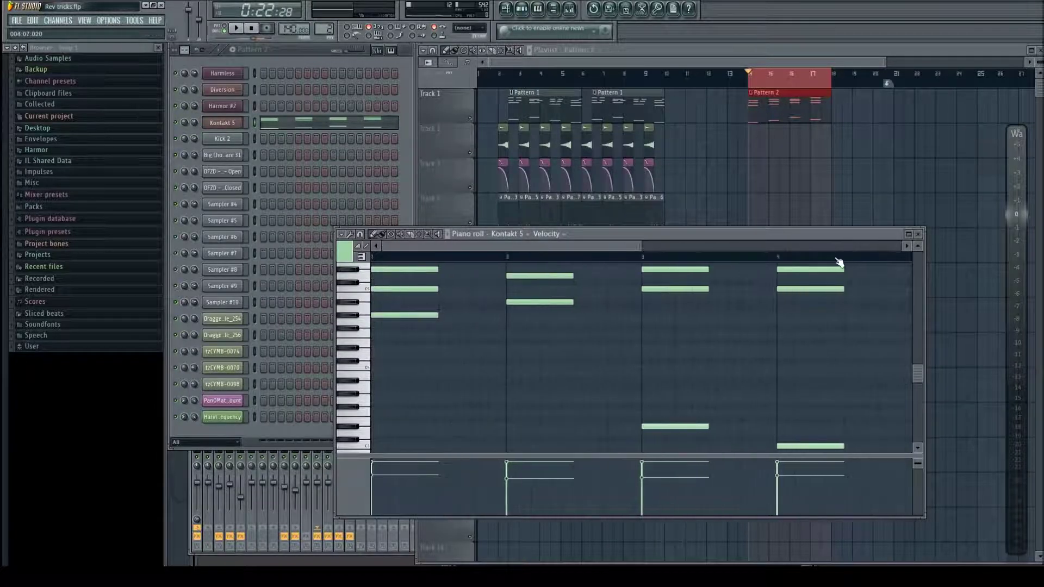
{"action": "left_click_drag", "start_coordinate": [861, 257], "coordinate": [6, 260]}
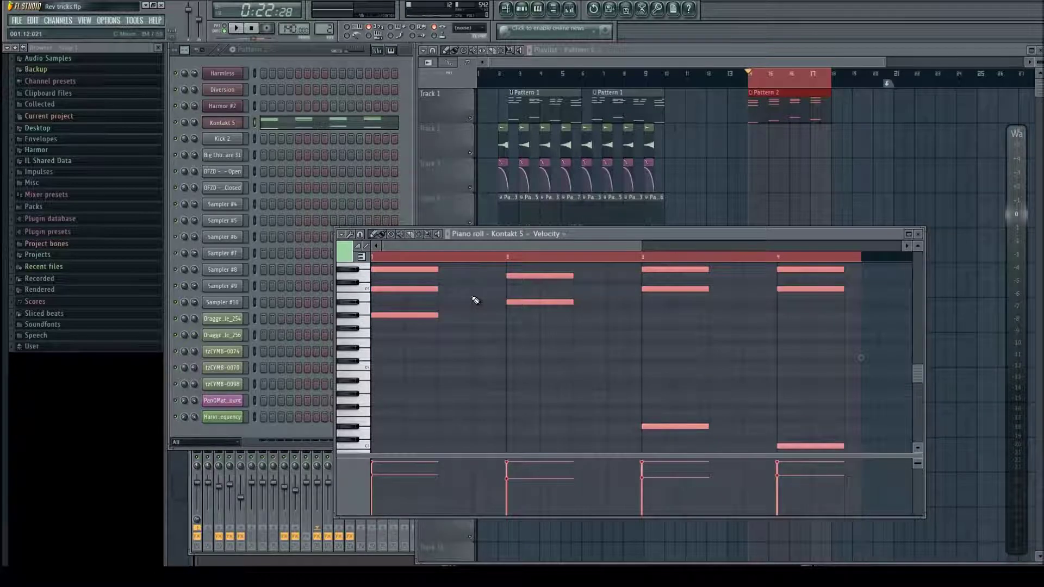
{"action": "key", "text": "alt+y"}
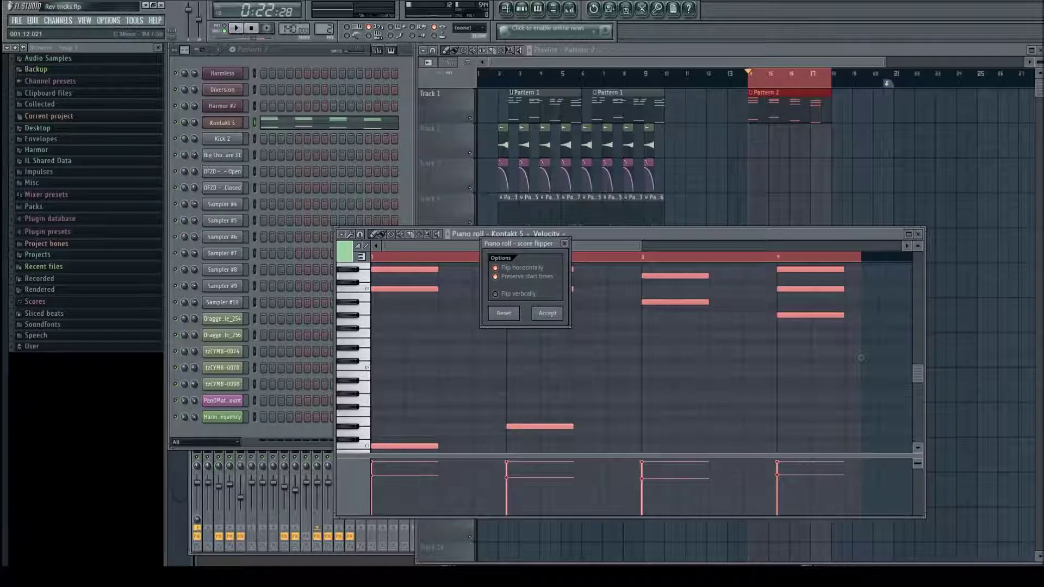
{"action": "key", "text": "Return"}
{"action": "left_click", "coordinate": [833, 204]}
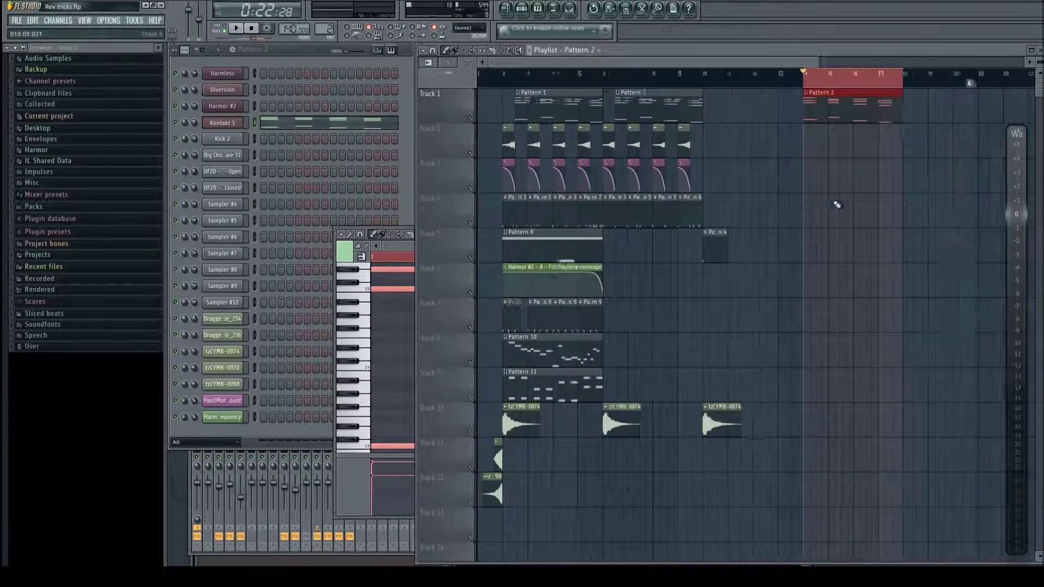
Bring up the Kontakt 5 piano's mixer track, Insert 10, and lower its volume fader to about 80%.
{"action": "left_click", "coordinate": [299, 57]}
{"action": "left_click", "coordinate": [222, 122]}
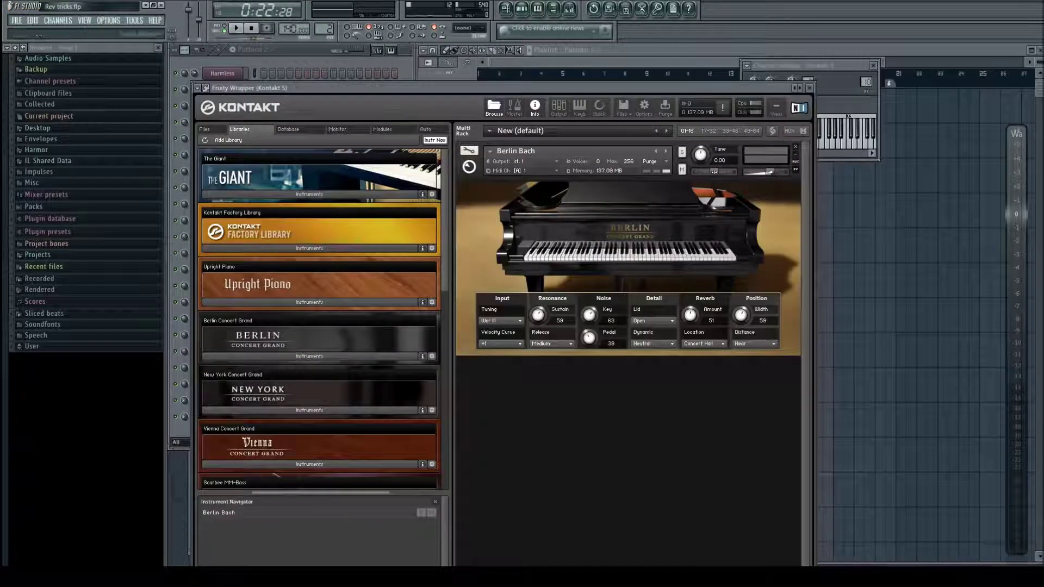
{"action": "left_click", "coordinate": [304, 56]}
{"action": "key", "text": "F9"}
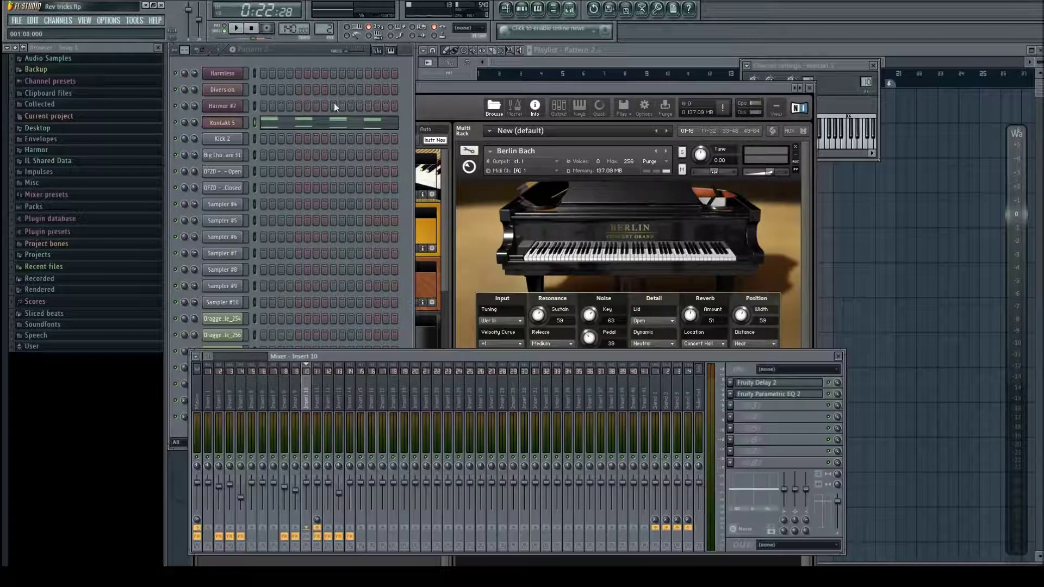
{"action": "left_click", "coordinate": [321, 419]}
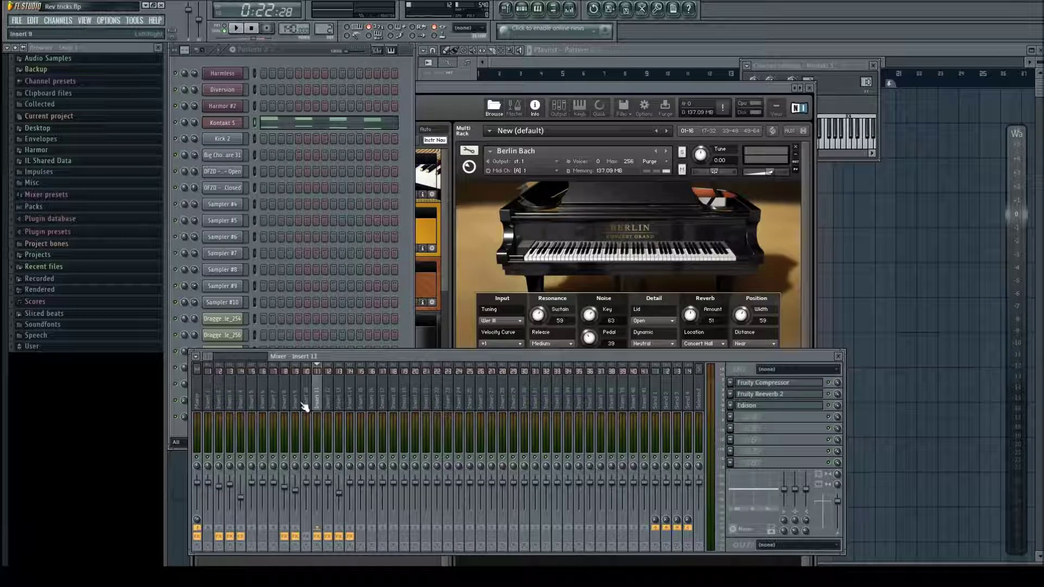
{"action": "left_click", "coordinate": [307, 405]}
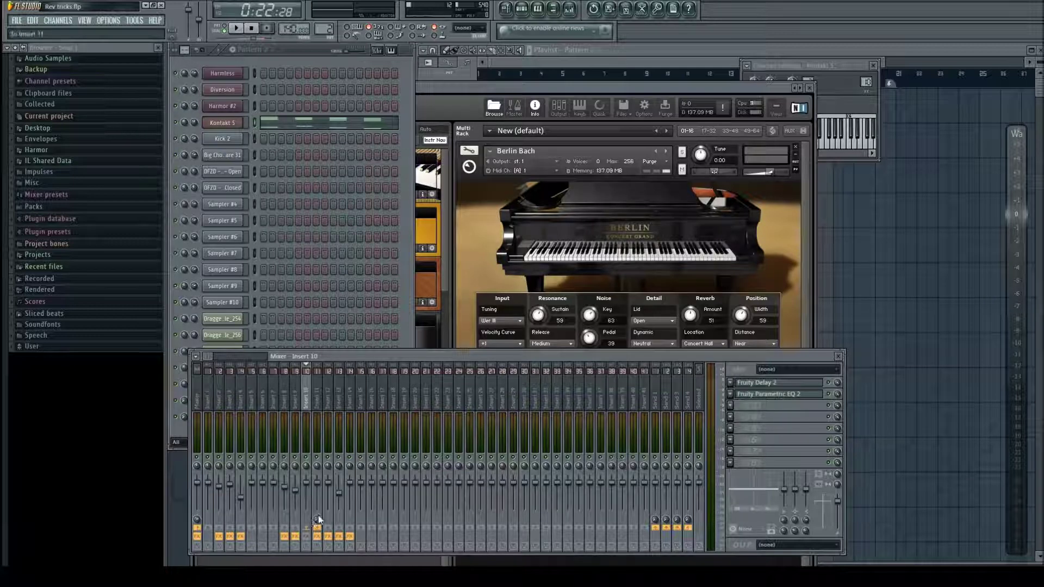
{"action": "left_click_drag", "start_coordinate": [311, 484], "coordinate": [310, 493]}
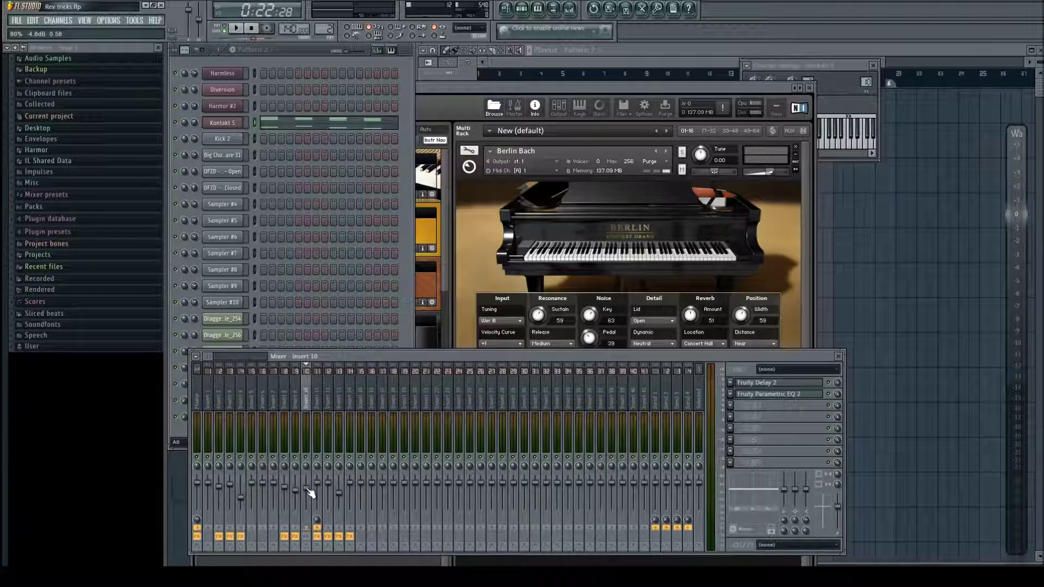
{"action": "left_click", "coordinate": [312, 65]}
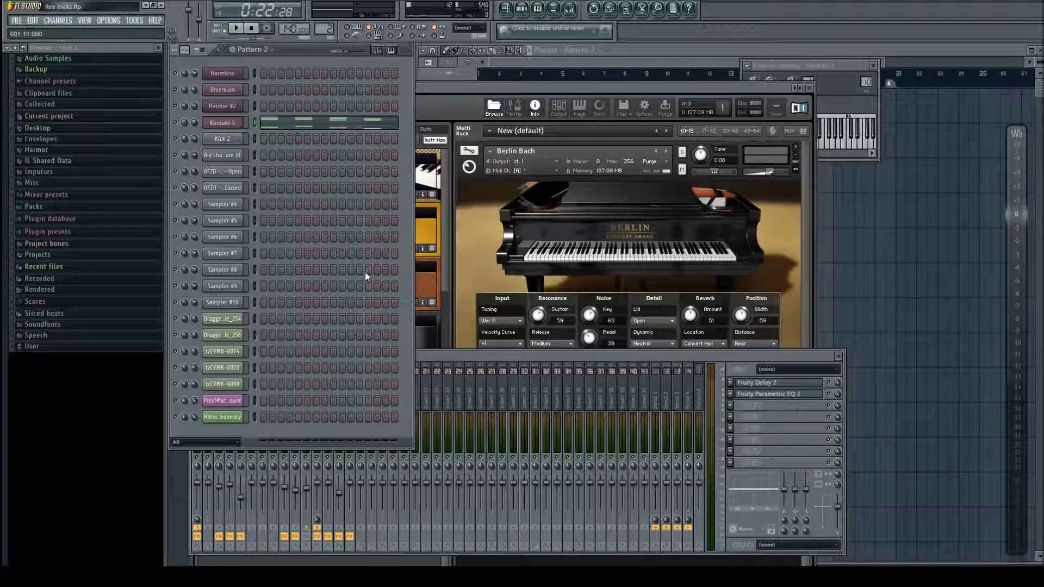
Open Edison on Insert 11 and place its trimmed recording as an audio clip on Track 2 at bar 14, beneath Pattern 2.
{"action": "left_click", "coordinate": [441, 360]}
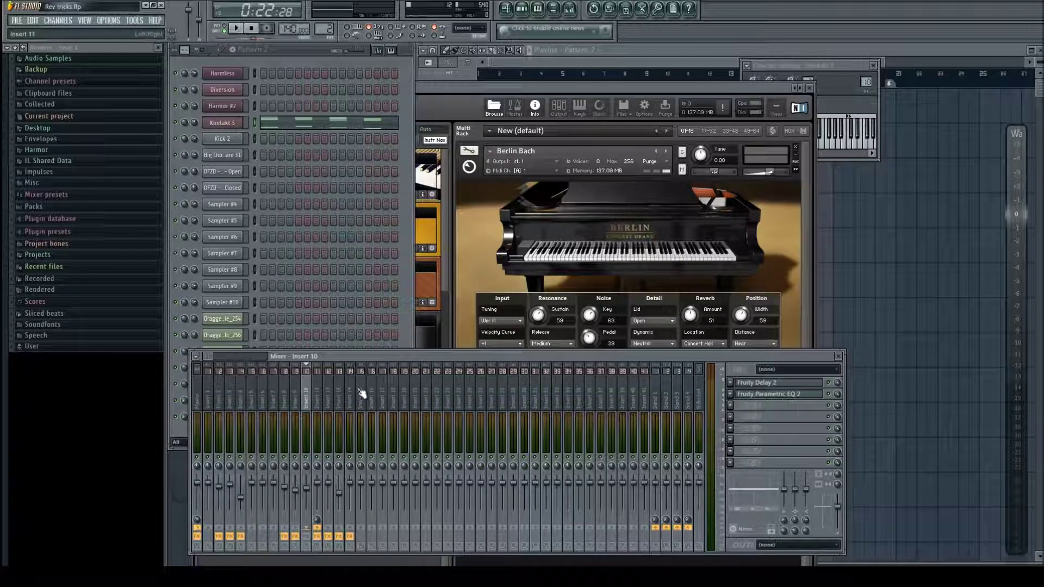
{"action": "left_click", "coordinate": [316, 403]}
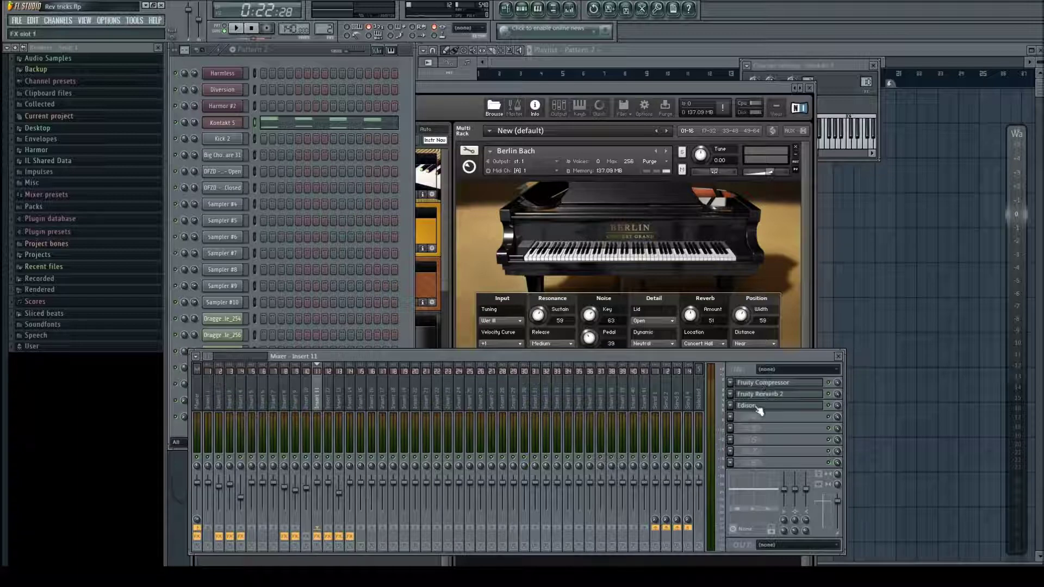
{"action": "left_click", "coordinate": [759, 407]}
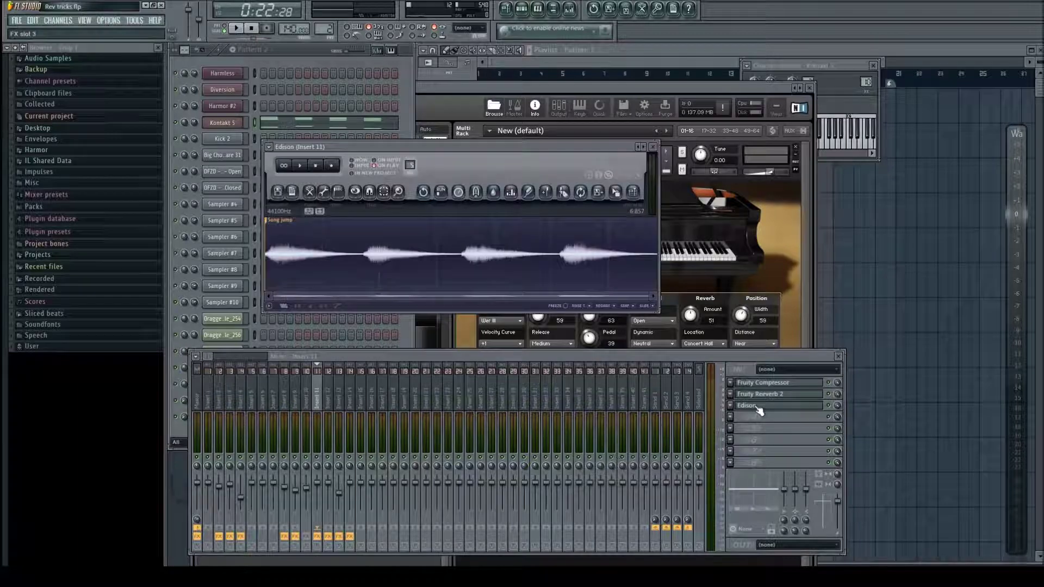
{"action": "left_click_drag", "start_coordinate": [616, 193], "coordinate": [810, 209]}
{"action": "left_click_drag", "start_coordinate": [808, 169], "coordinate": [783, 124]}
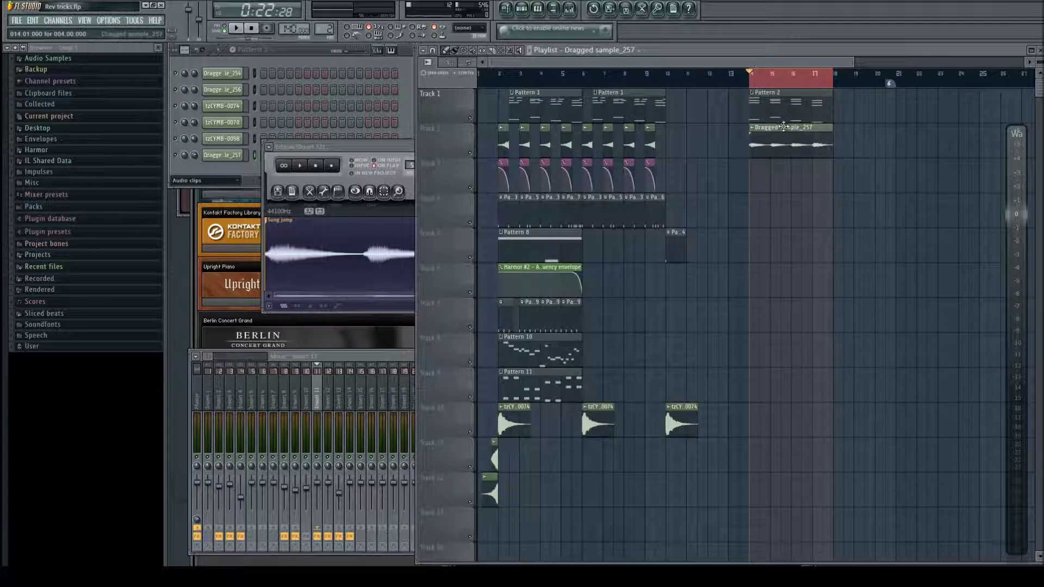
Reverse the recorded reverb clip on Track 2 through its channel settings.
{"action": "double_click", "coordinate": [767, 100]}
{"action": "left_click", "coordinate": [918, 234]}
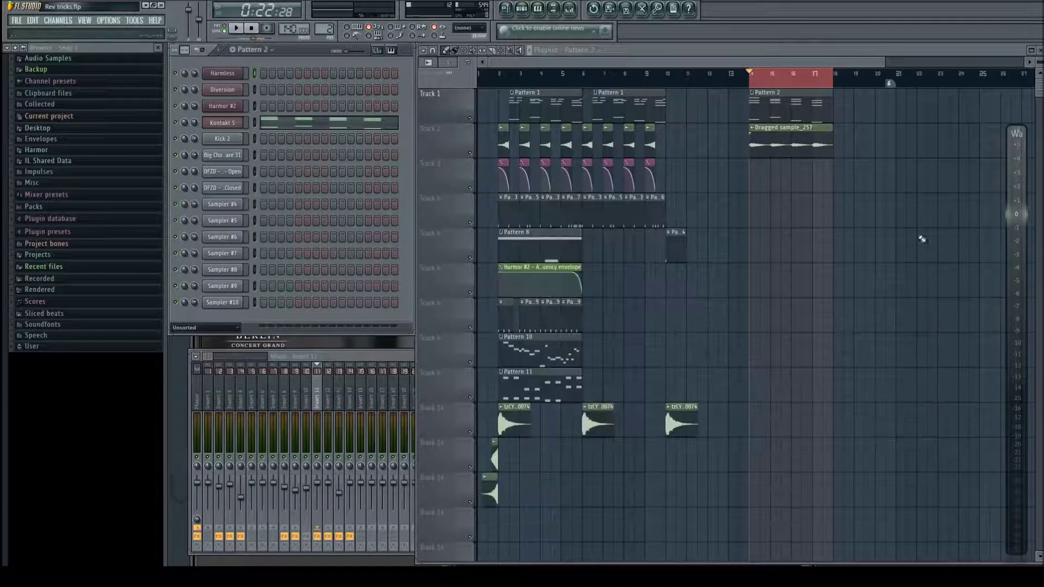
{"action": "double_click", "coordinate": [800, 152]}
{"action": "left_click", "coordinate": [759, 258]}
{"action": "left_click", "coordinate": [874, 66]}
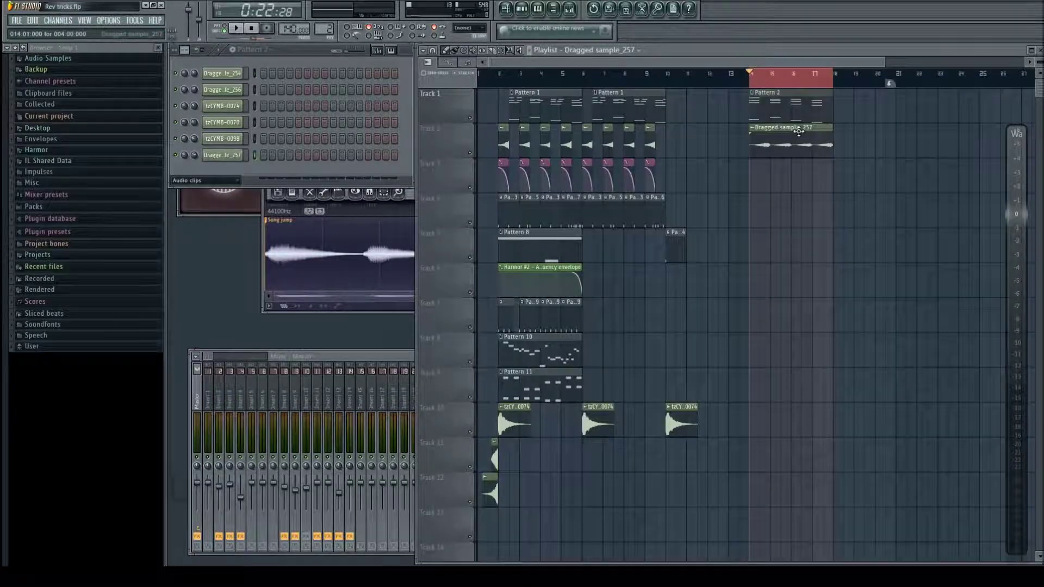
Shift all of Pattern 2's Kontakt 5 chords half a bar later in the piano roll.
{"action": "scroll", "coordinate": [792, 140], "scroll_direction": "up", "scroll_amount": 3}
{"action": "scroll", "coordinate": [792, 141], "scroll_direction": "up", "scroll_amount": 3}
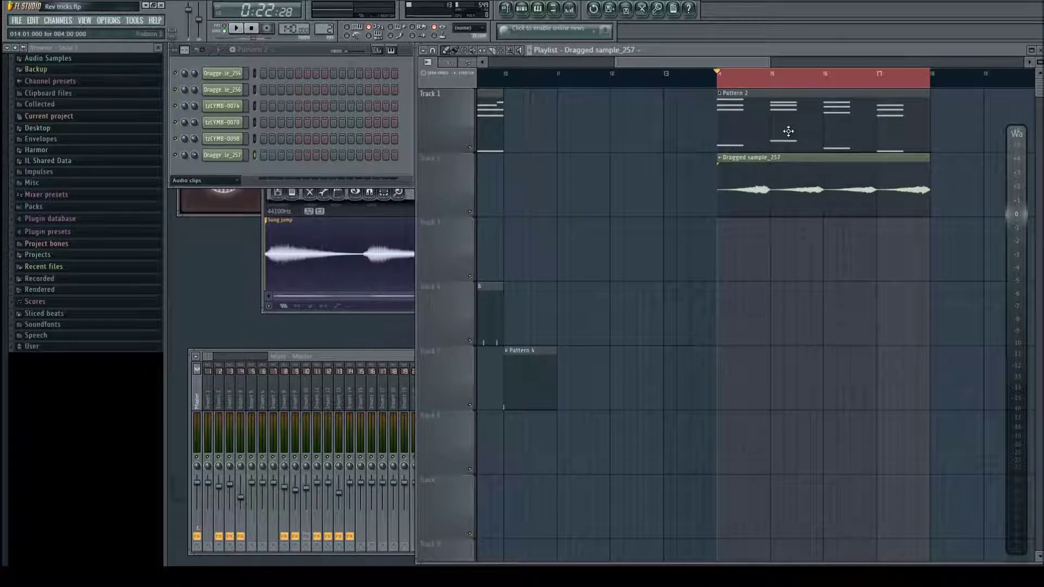
{"action": "double_click", "coordinate": [788, 131]}
{"action": "scroll", "coordinate": [658, 261], "scroll_direction": "down", "scroll_amount": 2}
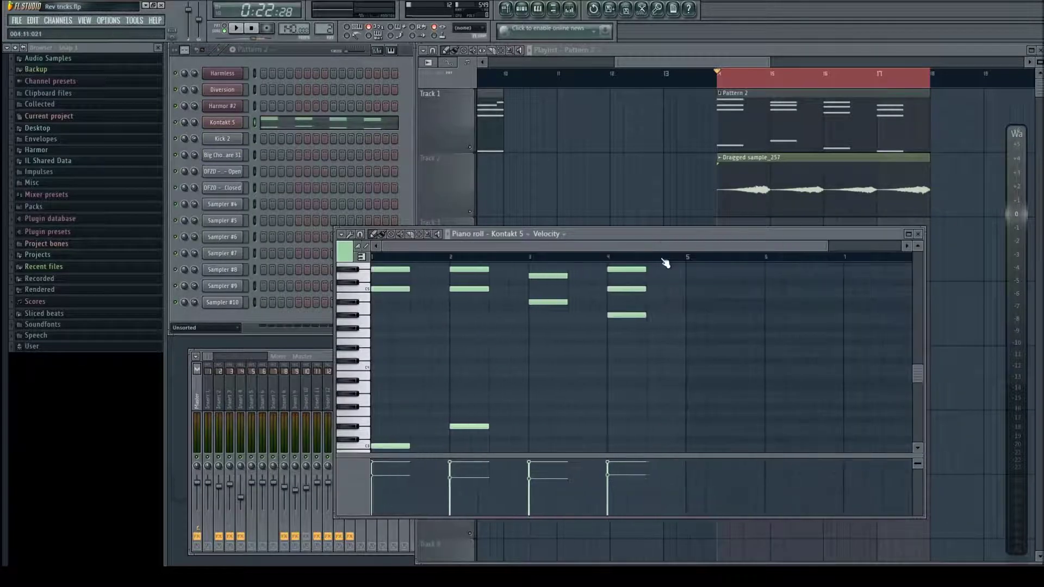
{"action": "left_click_drag", "start_coordinate": [687, 260], "coordinate": [424, 288]}
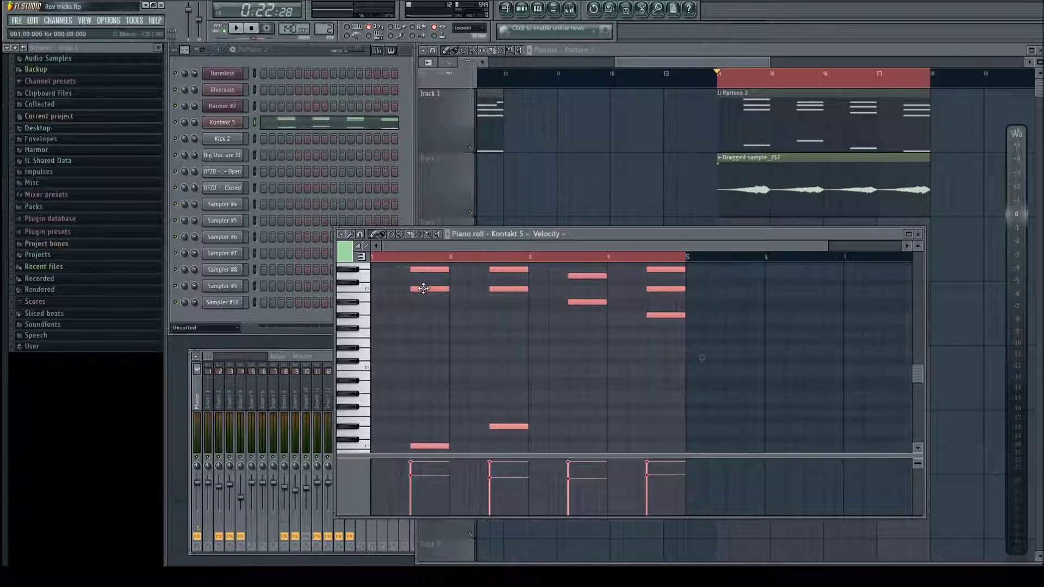
{"action": "scroll", "coordinate": [492, 292], "scroll_direction": "up", "scroll_amount": 2}
{"action": "scroll", "coordinate": [491, 293], "scroll_direction": "down", "scroll_amount": 3}
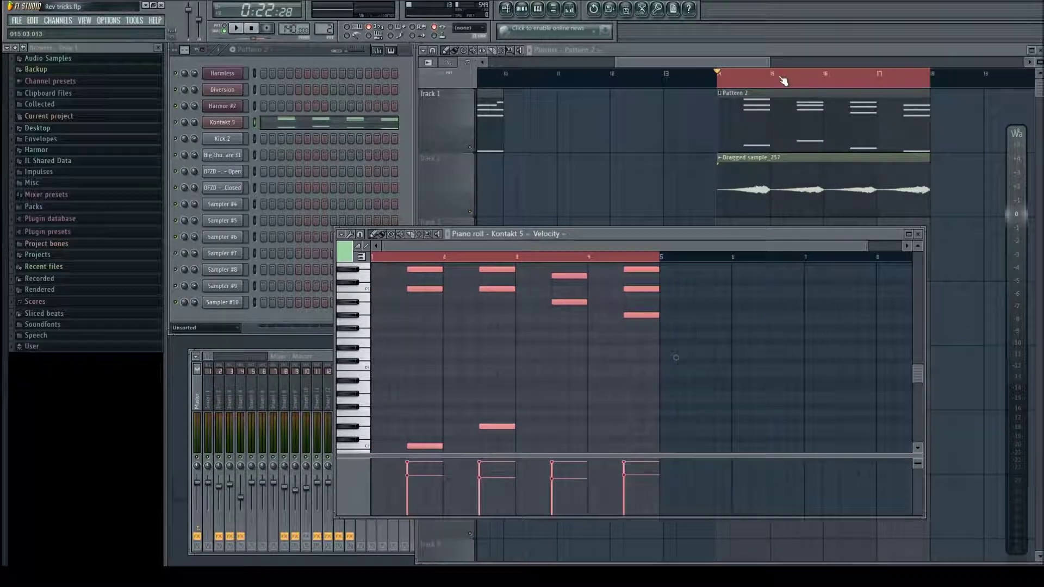
Move the reversed reverb clip on Track 2 earlier so it starts at 013:13:000.
{"action": "left_click", "coordinate": [793, 158]}
{"action": "left_click", "coordinate": [793, 157]}
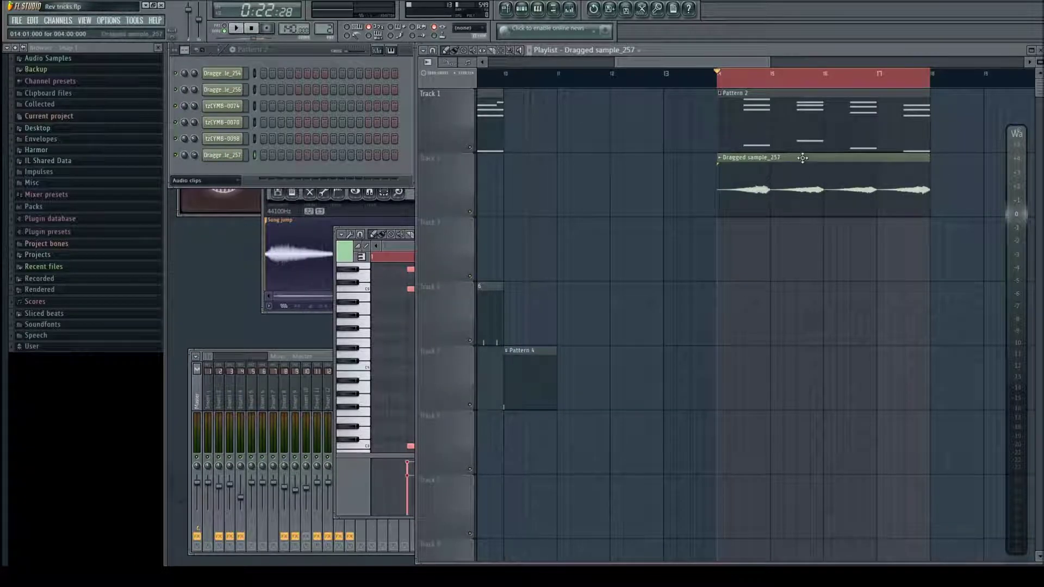
{"action": "left_click_drag", "start_coordinate": [804, 158], "coordinate": [784, 157]}
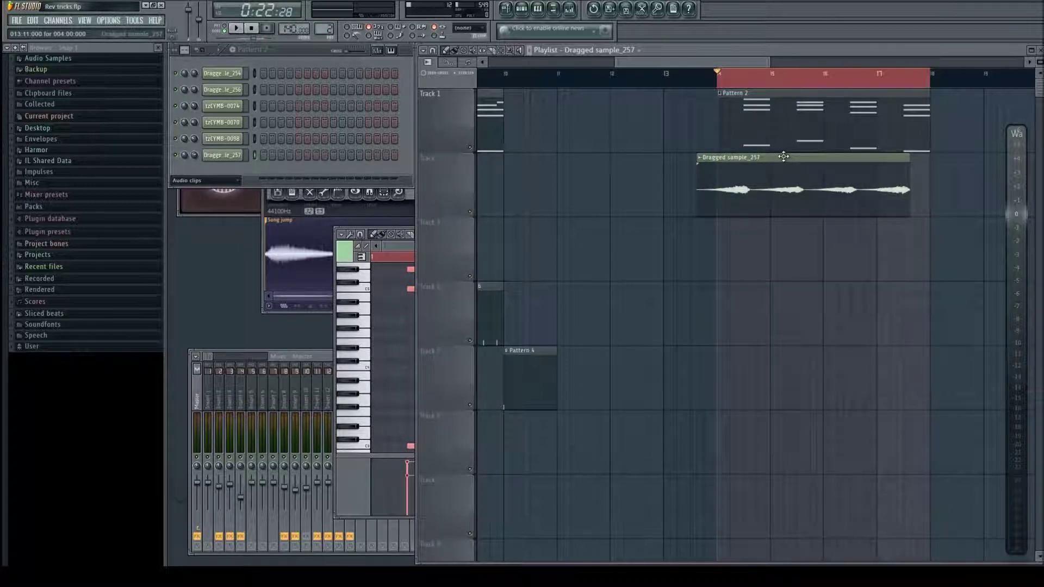
{"action": "left_click_drag", "start_coordinate": [784, 157], "coordinate": [786, 157]}
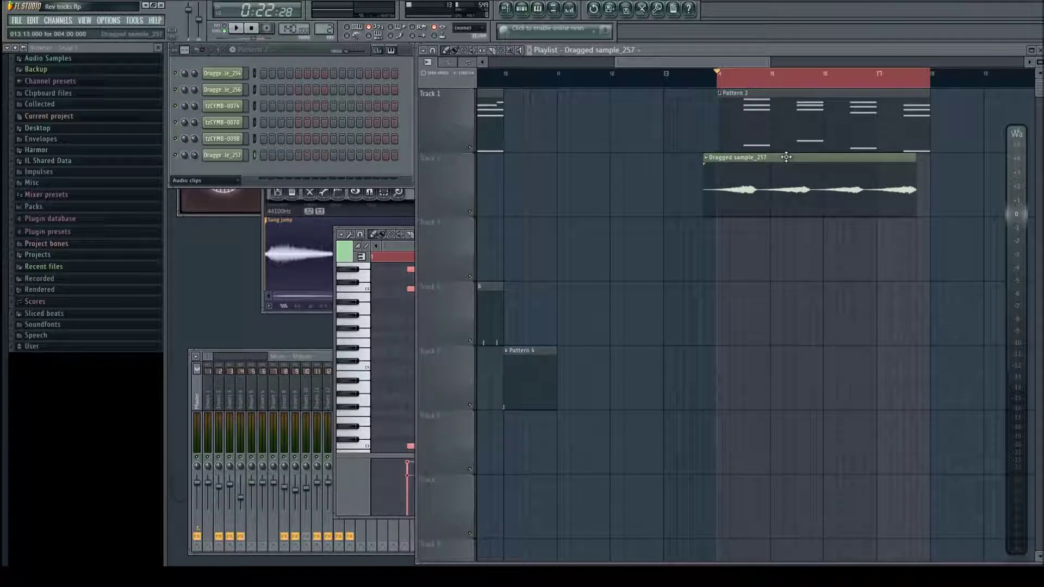
{"action": "left_click_drag", "start_coordinate": [787, 157], "coordinate": [789, 159]}
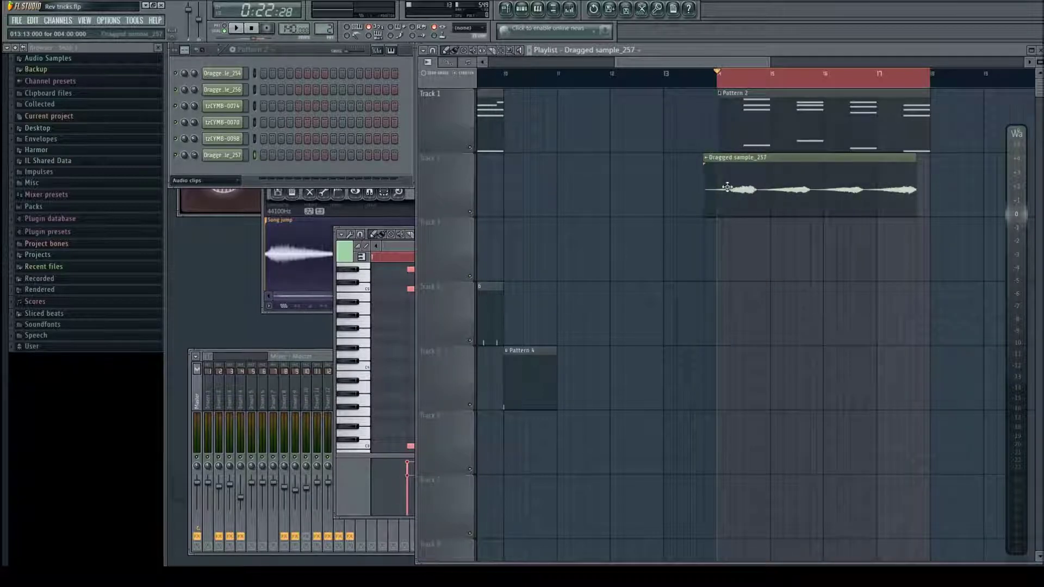
Slice the reversed reverb clip at each half-bar line from the middle of bar 14 to the middle of bar 17.
{"action": "left_click", "coordinate": [745, 190]}
{"action": "left_click", "coordinate": [772, 190]}
{"action": "left_click_drag", "start_coordinate": [797, 186], "coordinate": [804, 179]}
{"action": "left_click", "coordinate": [824, 177]}
{"action": "left_click", "coordinate": [857, 173]}
{"action": "key", "text": "ctrl+z"}
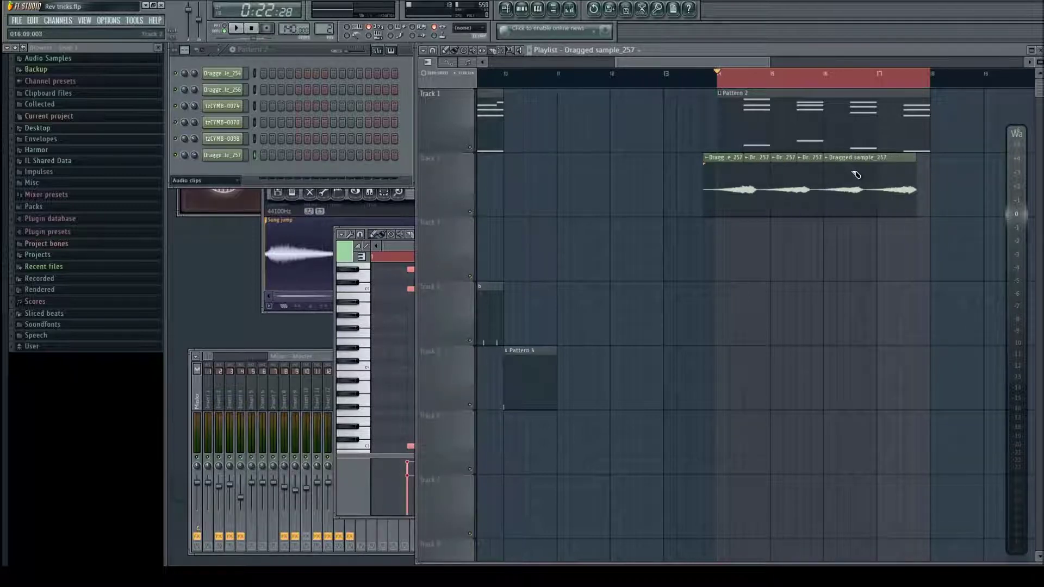
{"action": "left_click", "coordinate": [855, 174]}
{"action": "left_click", "coordinate": [880, 177]}
{"action": "left_click", "coordinate": [910, 176]}
Delete the leftover slices so only the rising half-bar piece at the start of each of bars 14 to 17 remains.
{"action": "right_click", "coordinate": [911, 178]}
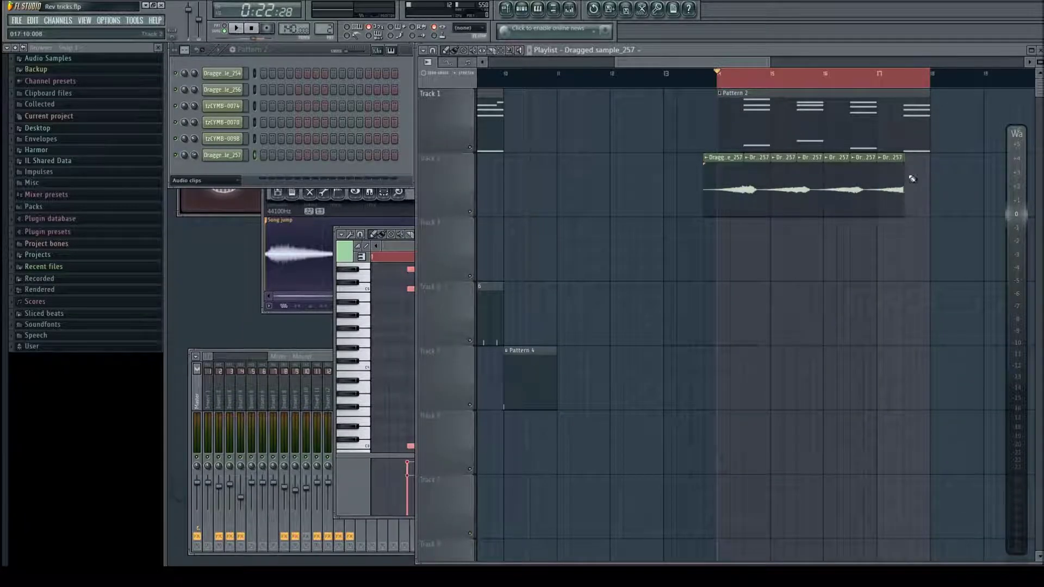
{"action": "right_click", "coordinate": [865, 189]}
{"action": "right_click", "coordinate": [811, 187]}
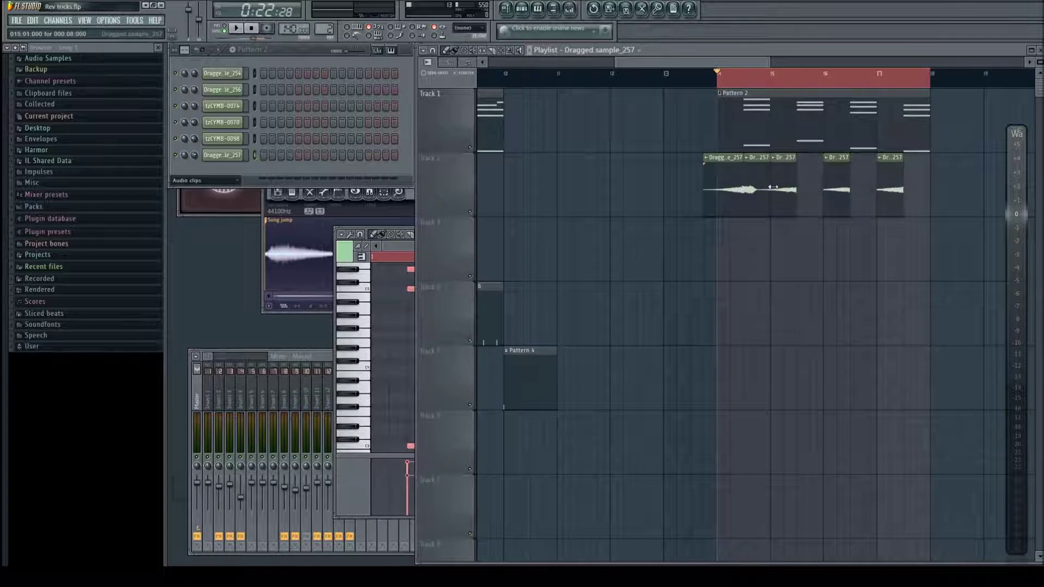
{"action": "right_click", "coordinate": [754, 187]}
{"action": "left_click", "coordinate": [717, 185], "text": "shift"}
{"action": "right_click", "coordinate": [711, 188]}
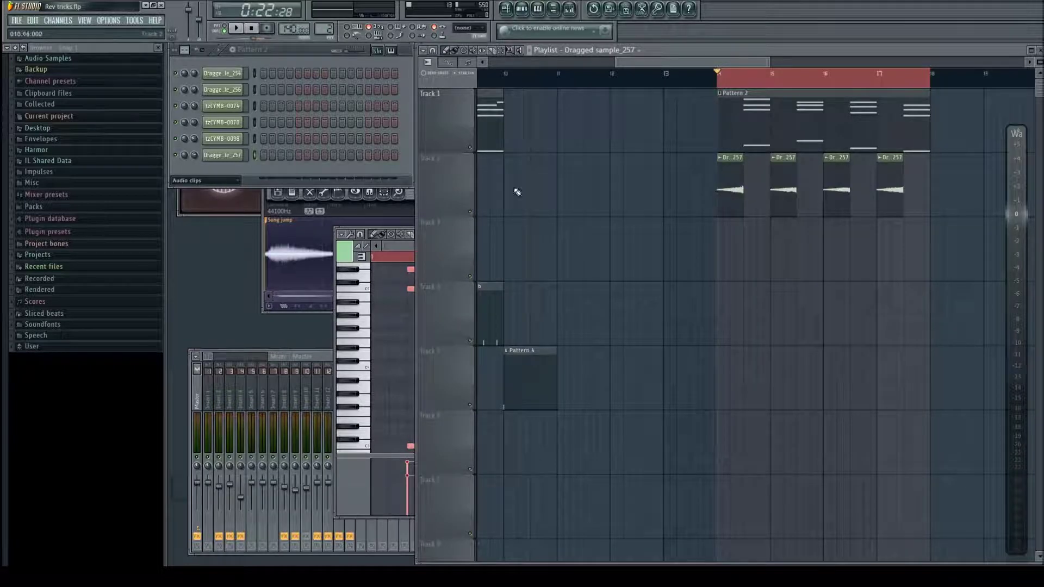
Check the reversed sample's channel settings and play the selected bars to hear the swells leading into the chords.
{"action": "left_click", "coordinate": [228, 156]}
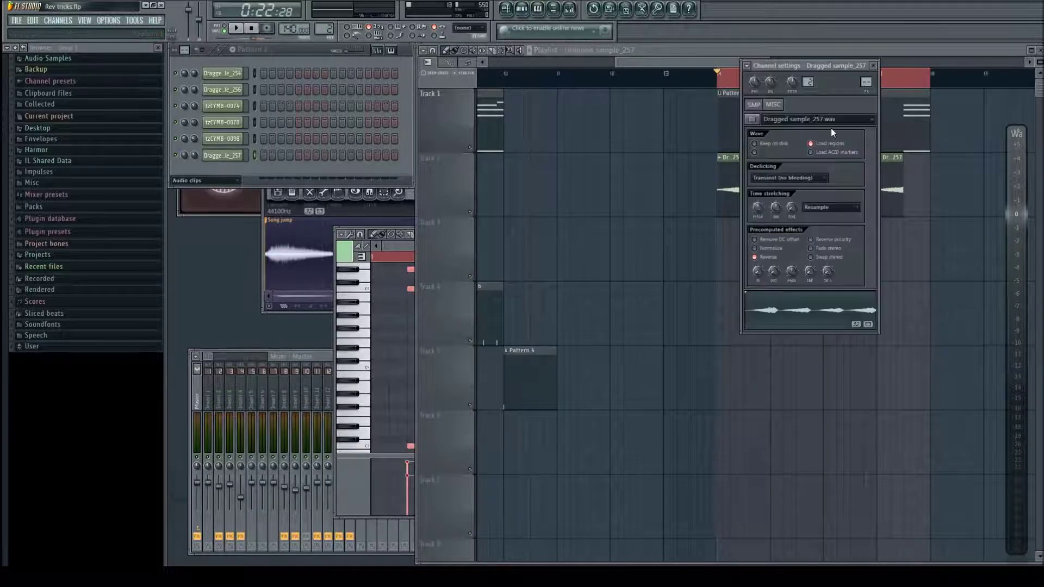
{"action": "left_click", "coordinate": [873, 65]}
{"action": "key", "text": "space"}
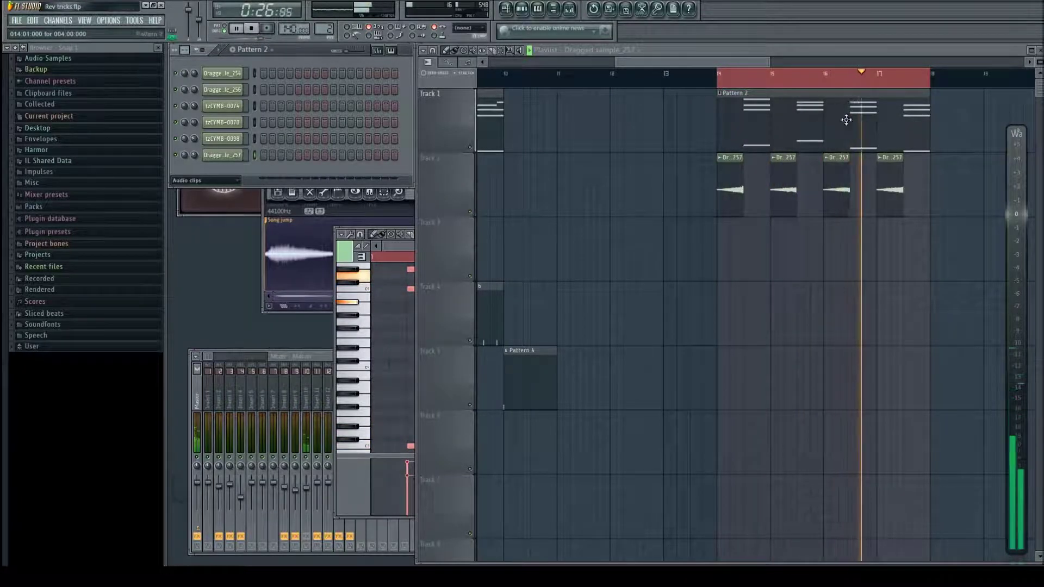
{"action": "left_click", "coordinate": [253, 28]}
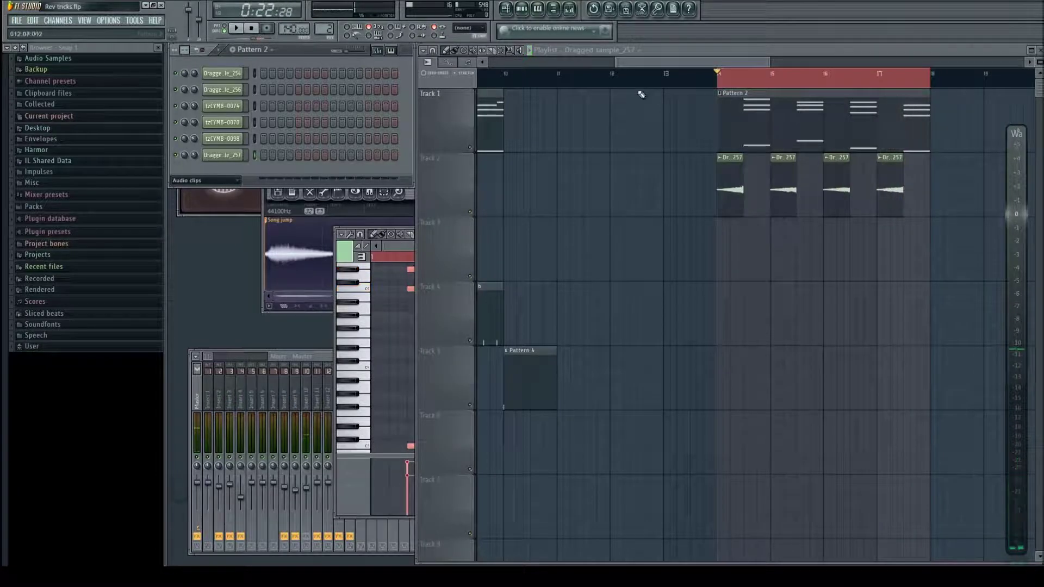
Move all of Pattern 2's chords half a bar earlier, back to the start of each bar.
{"action": "double_click", "coordinate": [800, 126]}
{"action": "scroll", "coordinate": [652, 280], "scroll_direction": "left", "scroll_amount": 2}
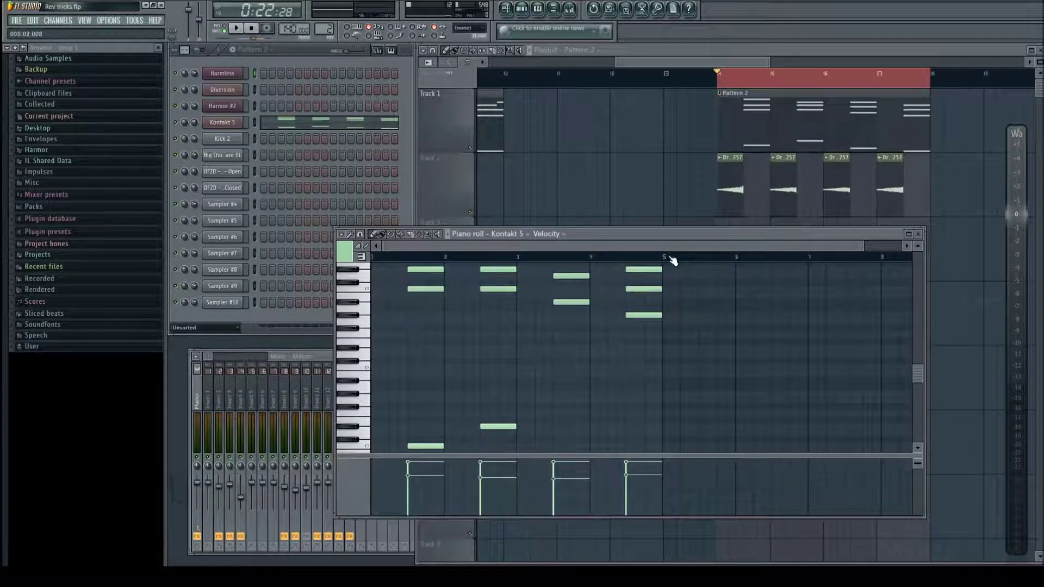
{"action": "left_click_drag", "start_coordinate": [663, 257], "coordinate": [372, 256]}
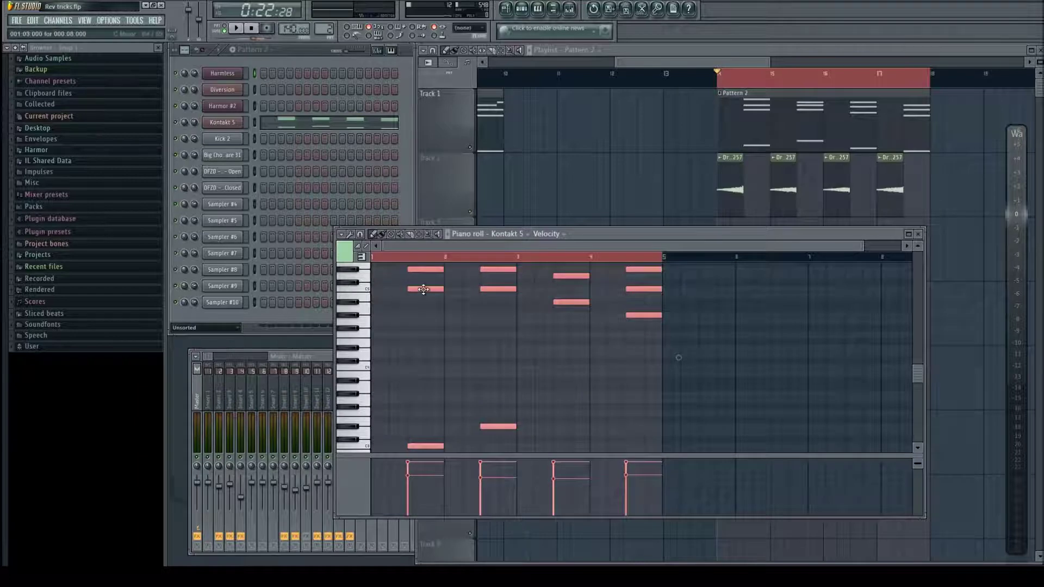
{"action": "left_click_drag", "start_coordinate": [423, 289], "coordinate": [387, 289]}
{"action": "left_click", "coordinate": [695, 203]}
Move the four reversed slices on Track 2 half a bar later so each fills the second half of its bar.
{"action": "scroll", "coordinate": [759, 214], "scroll_direction": "down", "scroll_amount": 3}
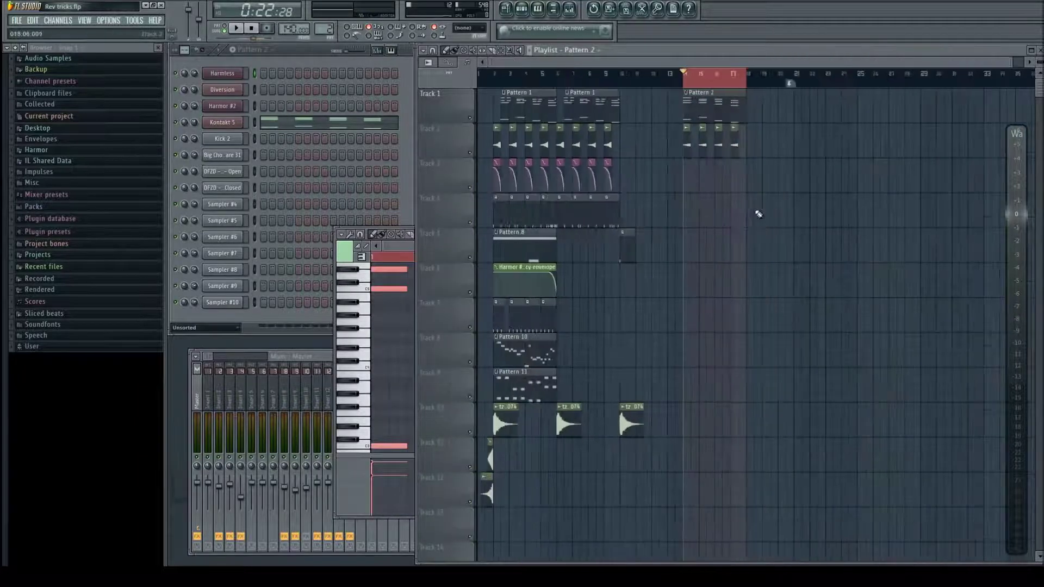
{"action": "scroll", "coordinate": [685, 174], "scroll_direction": "up", "scroll_amount": 4}
{"action": "left_click_drag", "start_coordinate": [689, 145], "coordinate": [834, 146]}
{"action": "left_click_drag", "start_coordinate": [711, 145], "coordinate": [843, 140]}
{"action": "left_click", "coordinate": [650, 140]}
Play bars 14 to 18 to hear Pattern 2 with the repositioned reversed reverb slices, and stop playback.
{"action": "scroll", "coordinate": [652, 158], "scroll_direction": "down", "scroll_amount": 4}
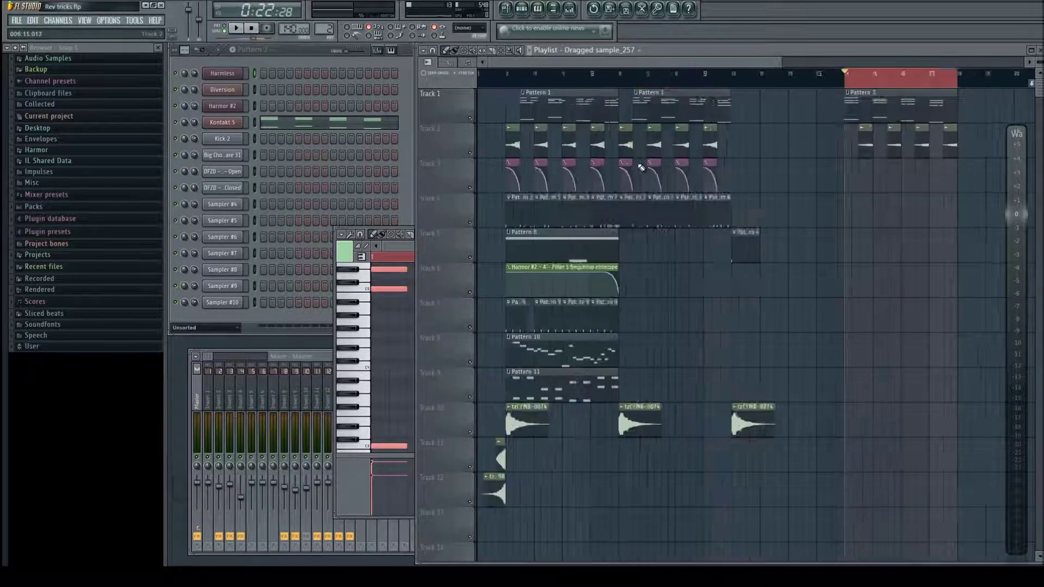
{"action": "scroll", "coordinate": [642, 167], "scroll_direction": "down", "scroll_amount": 1}
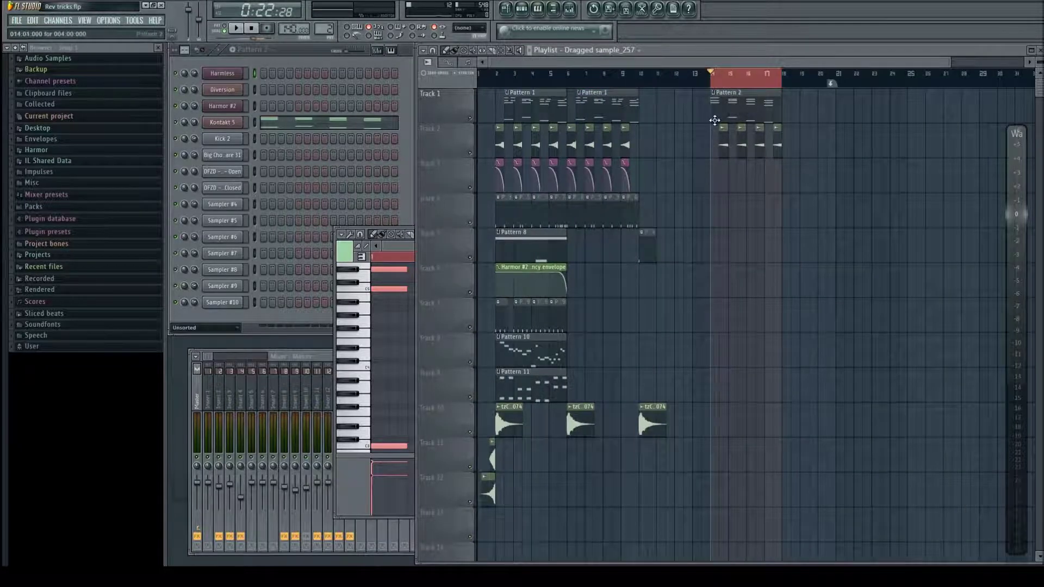
{"action": "key", "text": "space"}
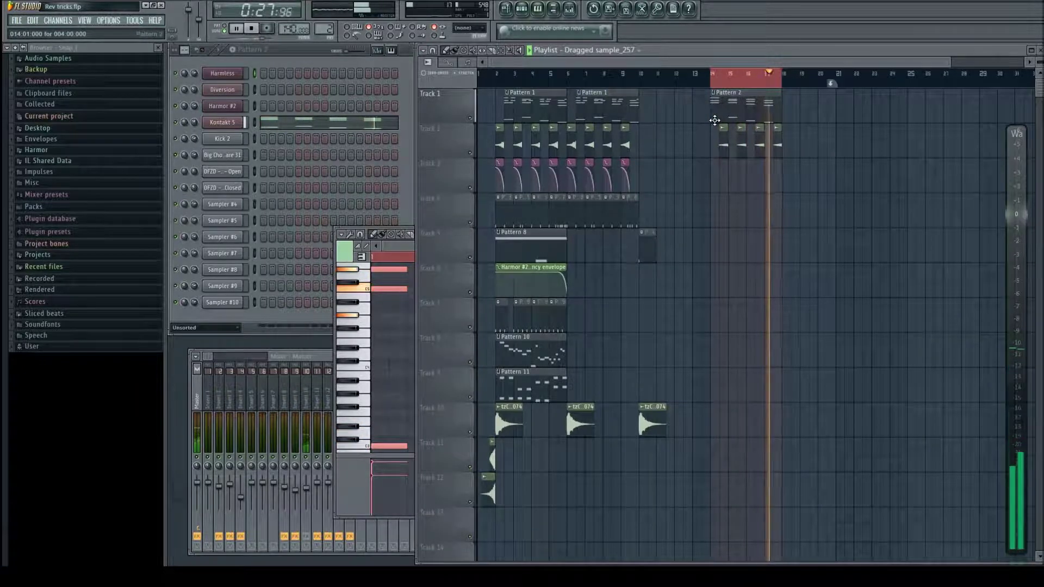
{"action": "left_click", "coordinate": [252, 30]}
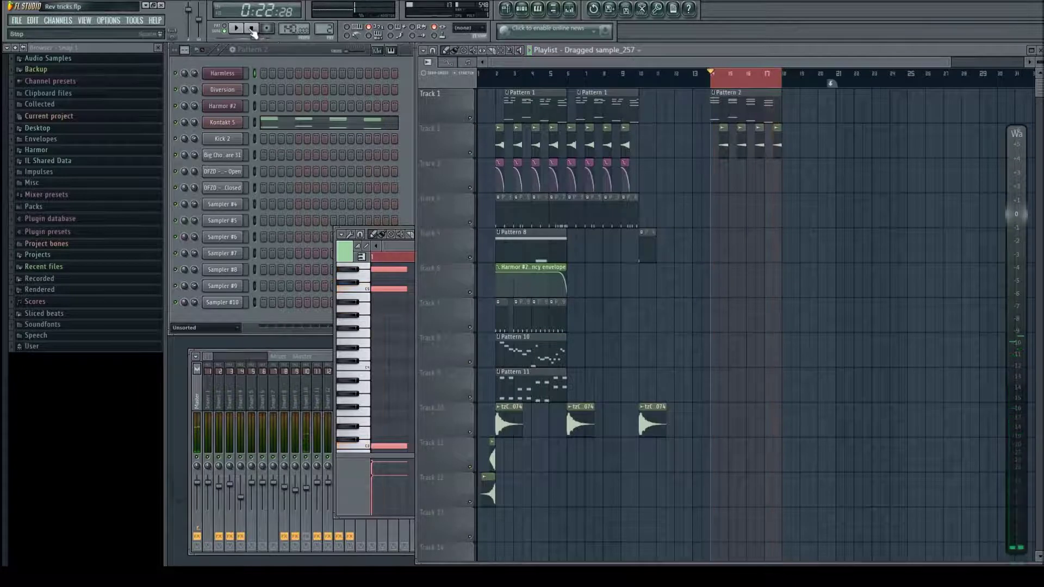